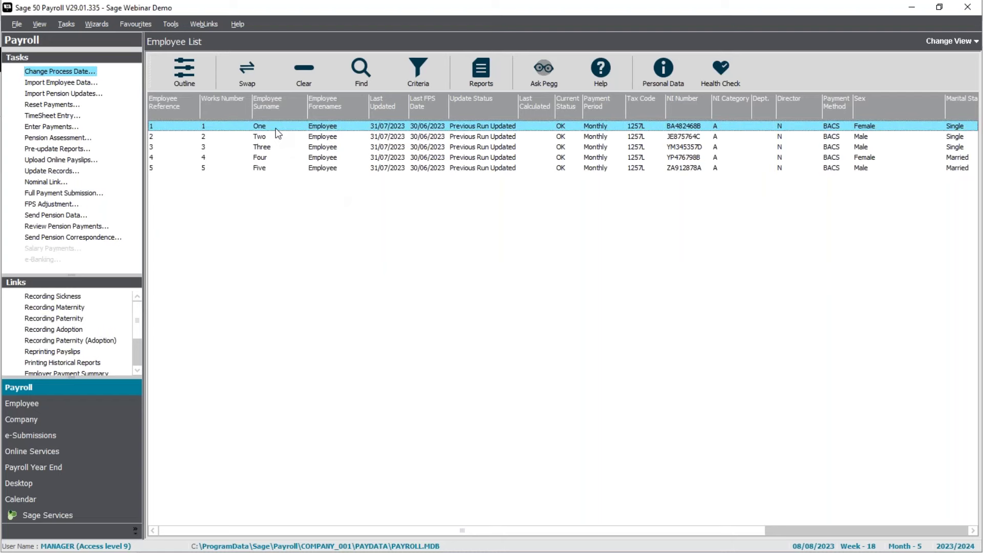
pyautogui.rightClick(276, 128)
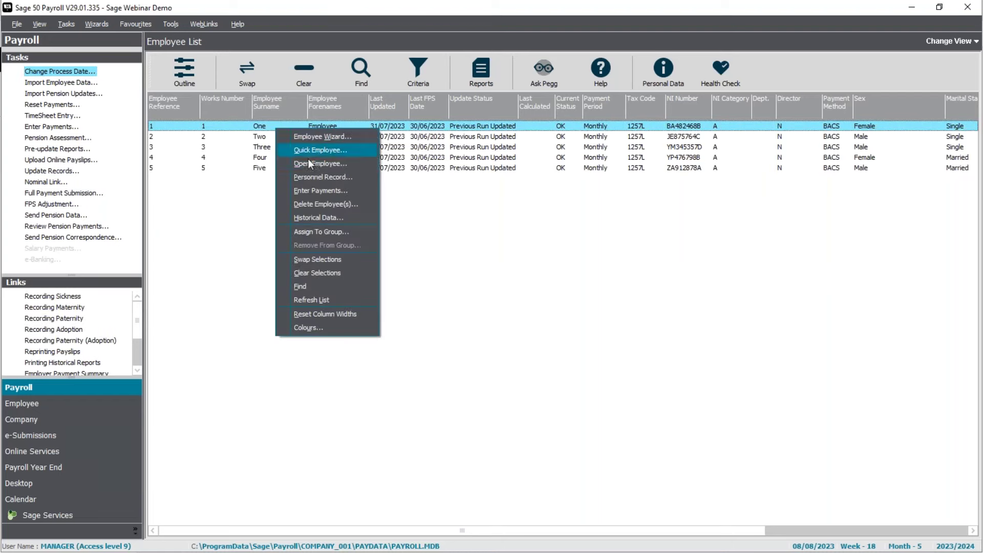
pyautogui.click(310, 165)
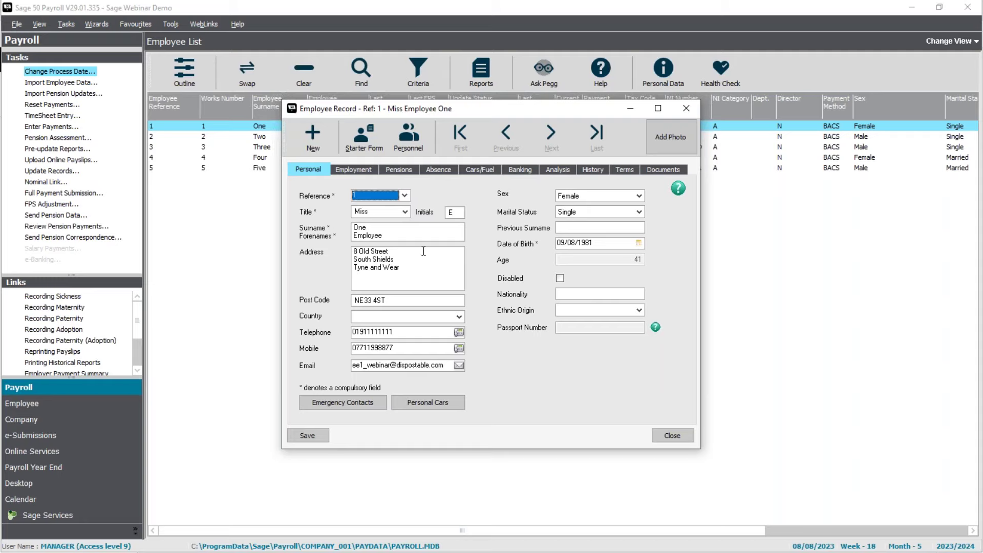
pyautogui.click(528, 170)
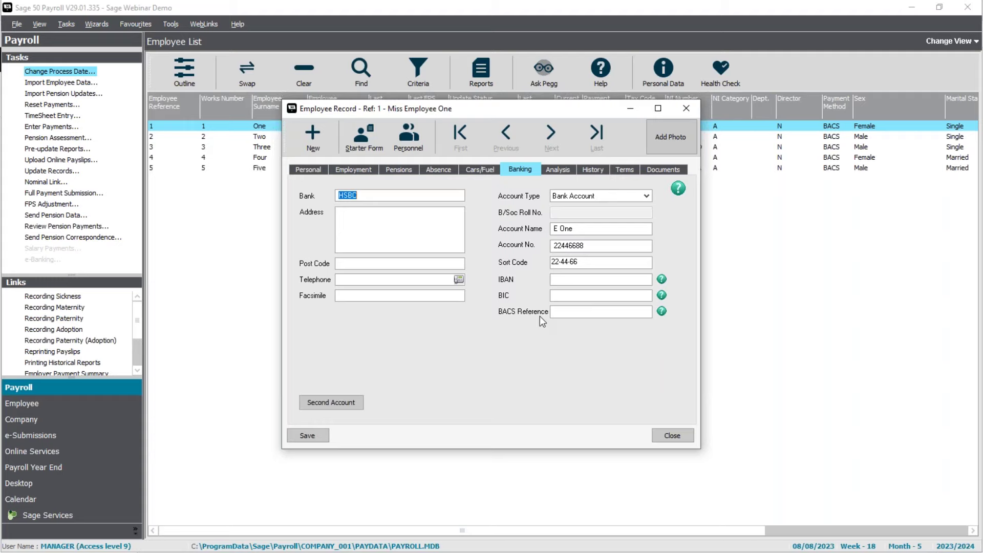
pyautogui.click(673, 439)
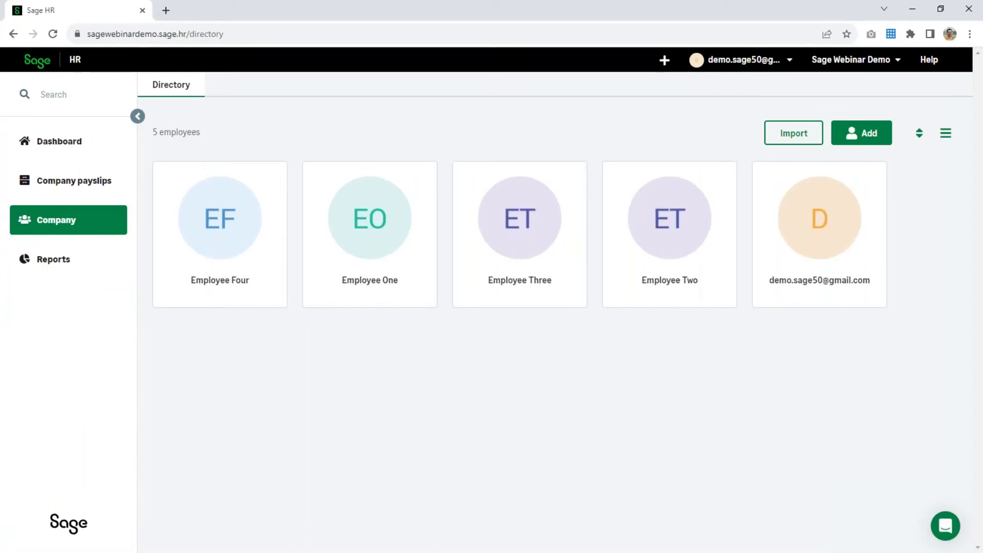
# - Open Employee One's HR profile, review the current home address under Personal, then go to Bank accounts
pyautogui.click(371, 253)
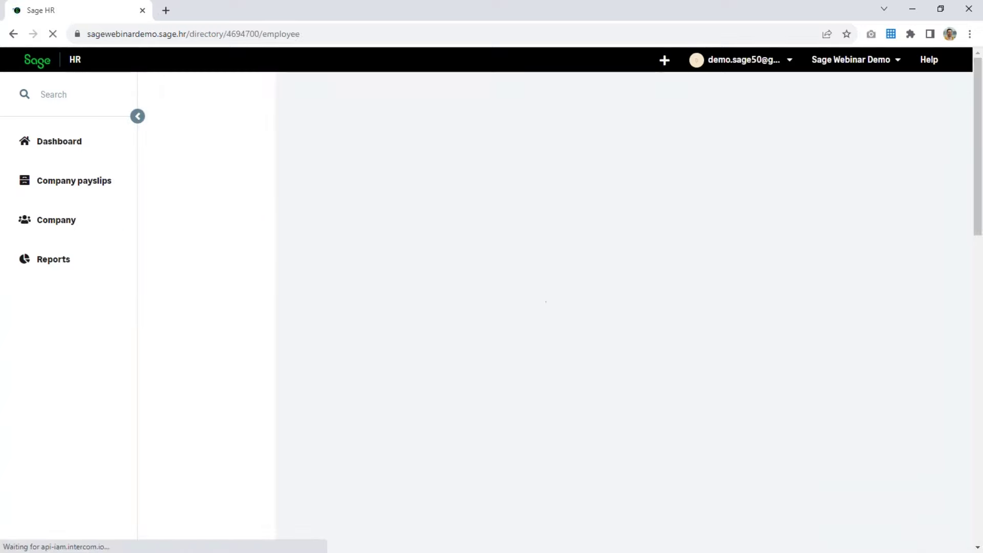
pyautogui.click(210, 174)
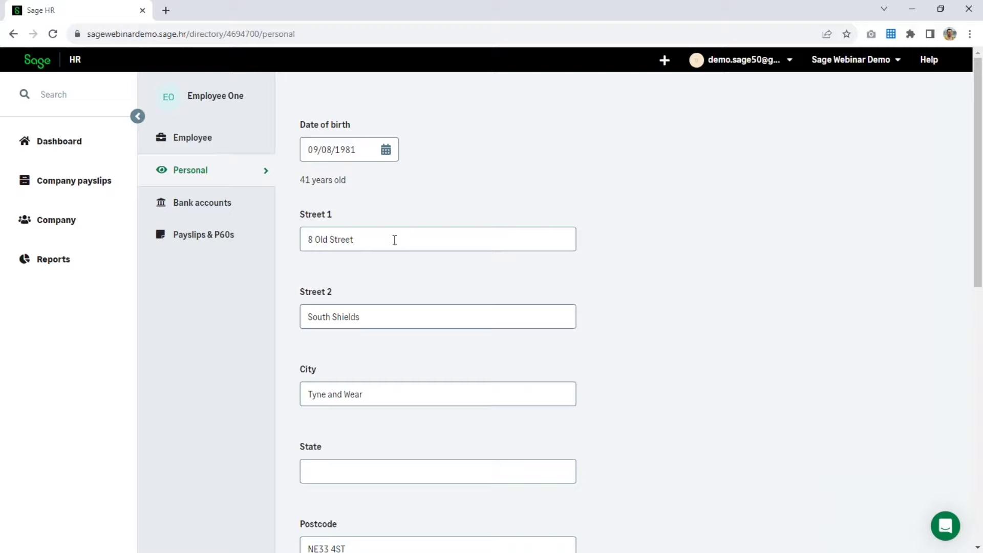
pyautogui.scroll(-8, 394, 240)
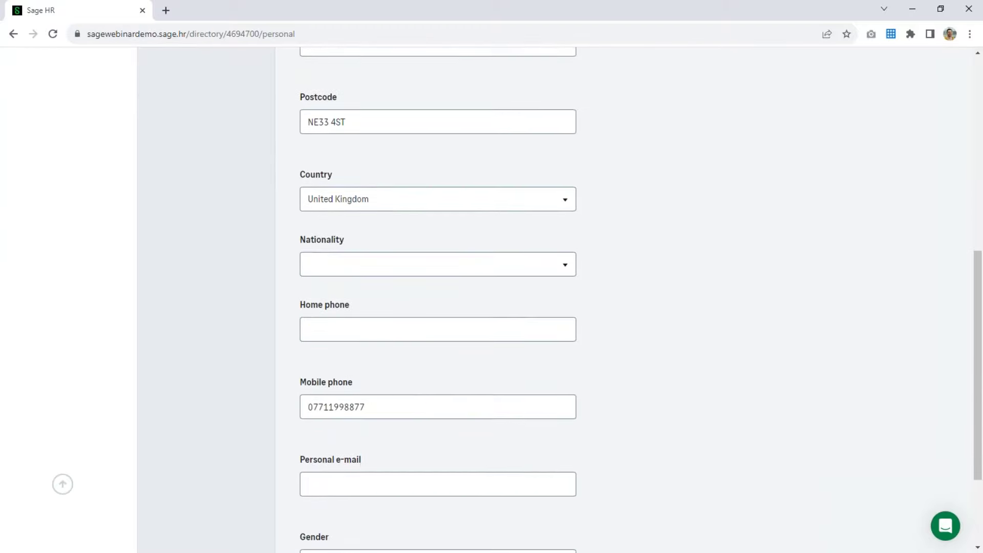
pyautogui.scroll(6, 352, 425)
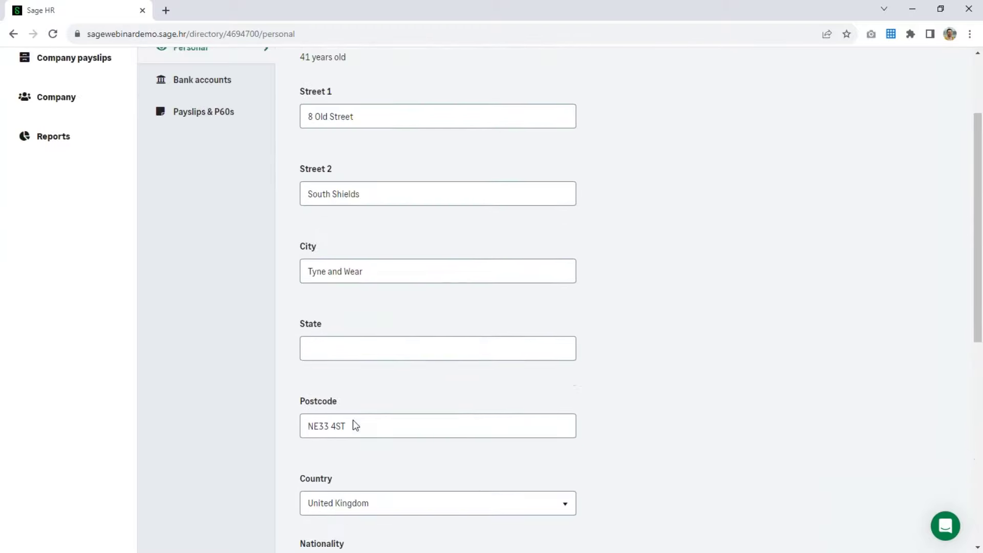
pyautogui.scroll(3, 354, 419)
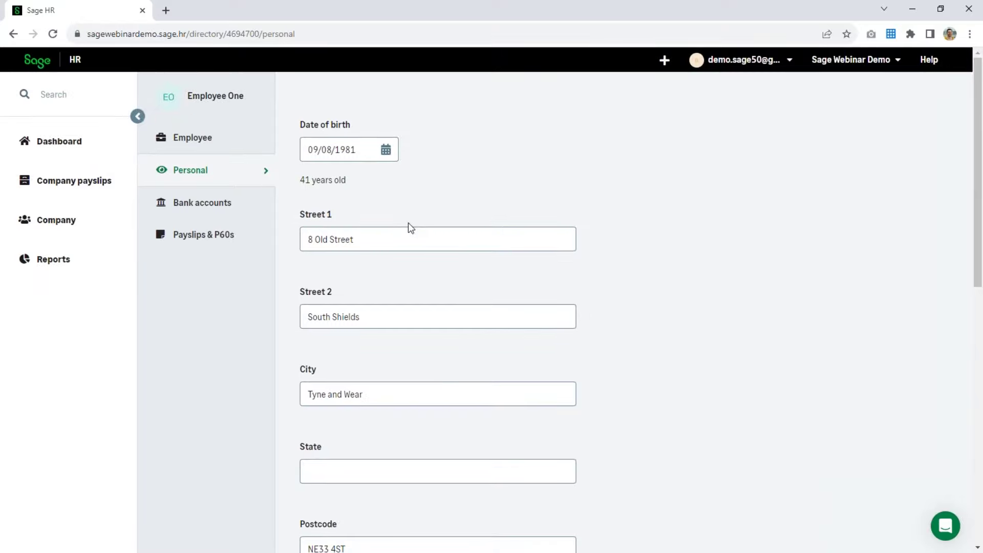
pyautogui.click(221, 206)
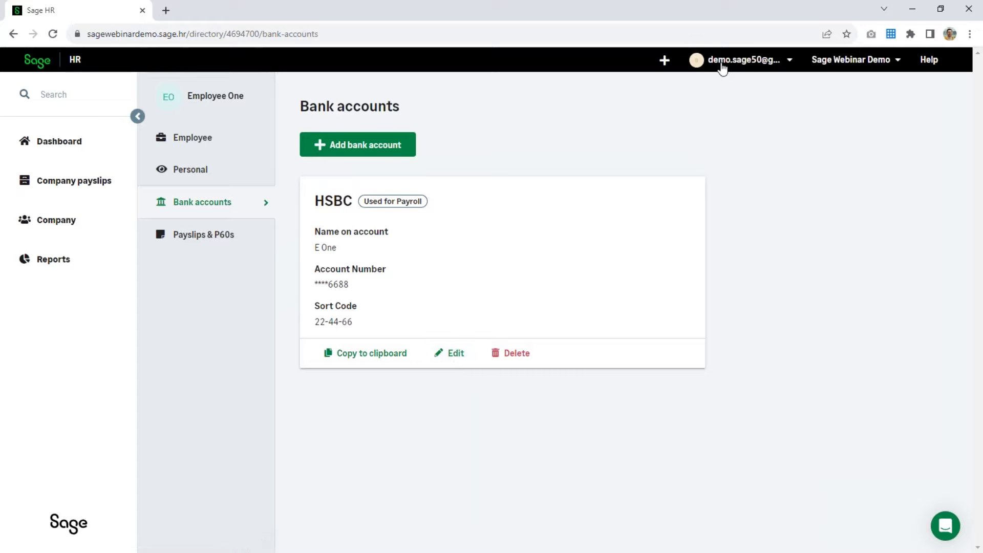
# - Open the account options menu from Employee One's bank accounts page
pyautogui.click(768, 61)
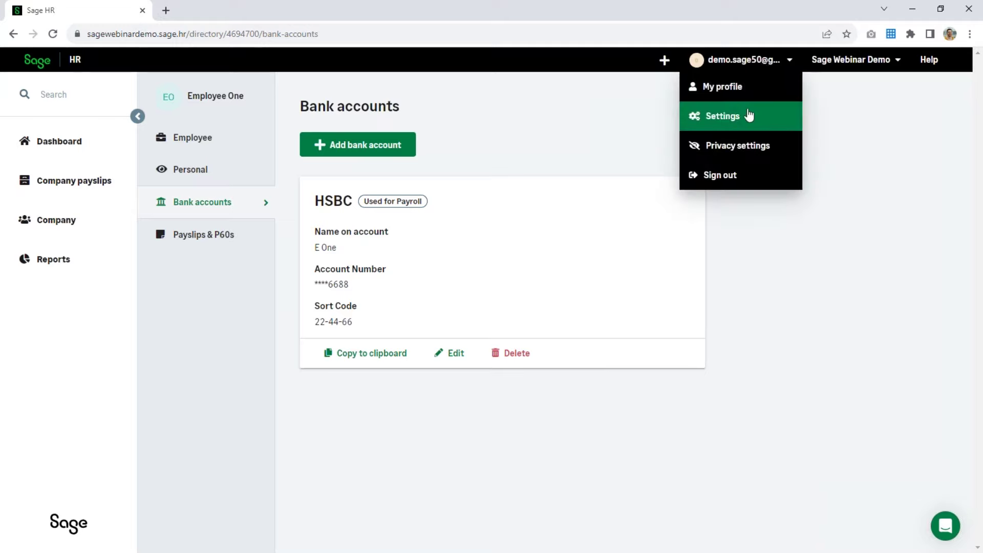
# - Go to Settings > Permissions > Global and review which fields employee profiles show
pyautogui.click(723, 120)
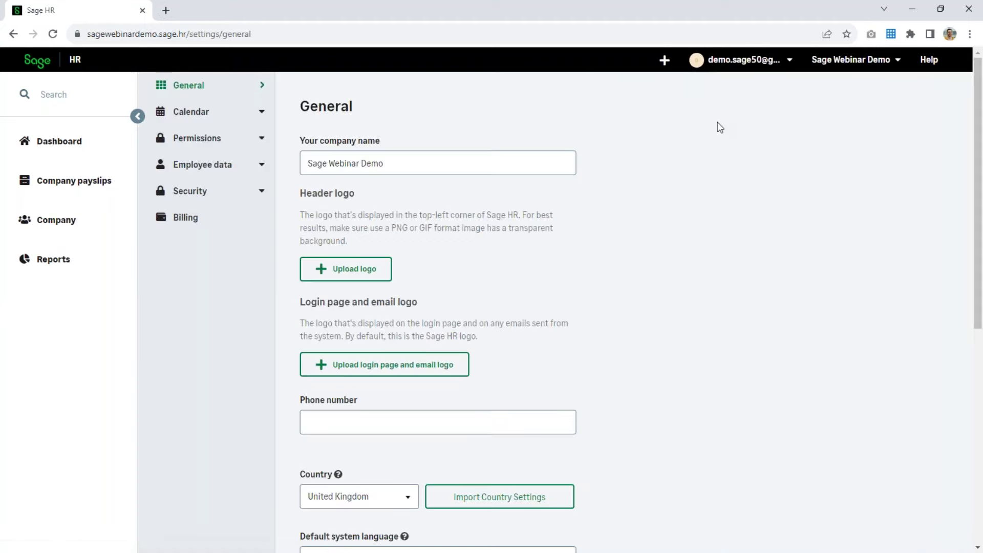
pyautogui.click(188, 144)
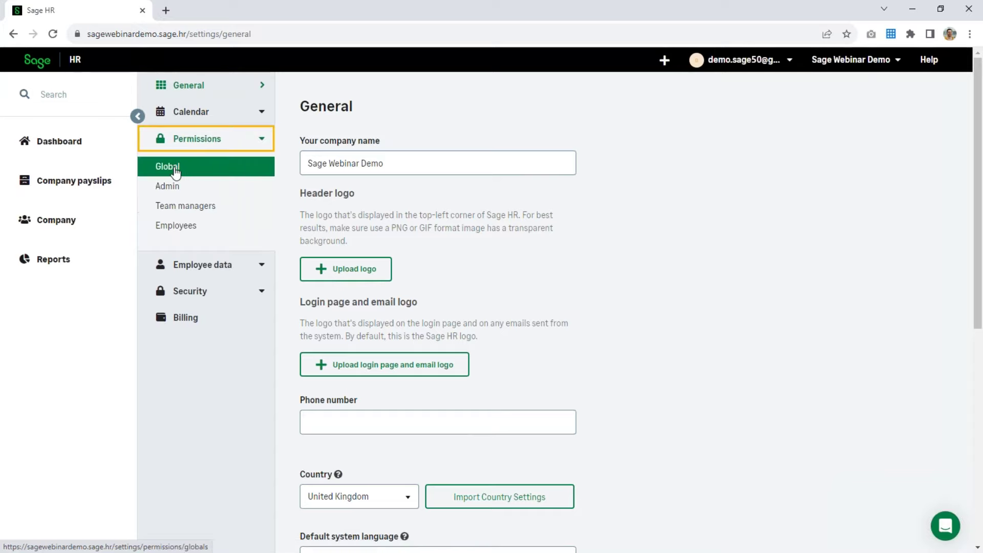
pyautogui.click(175, 172)
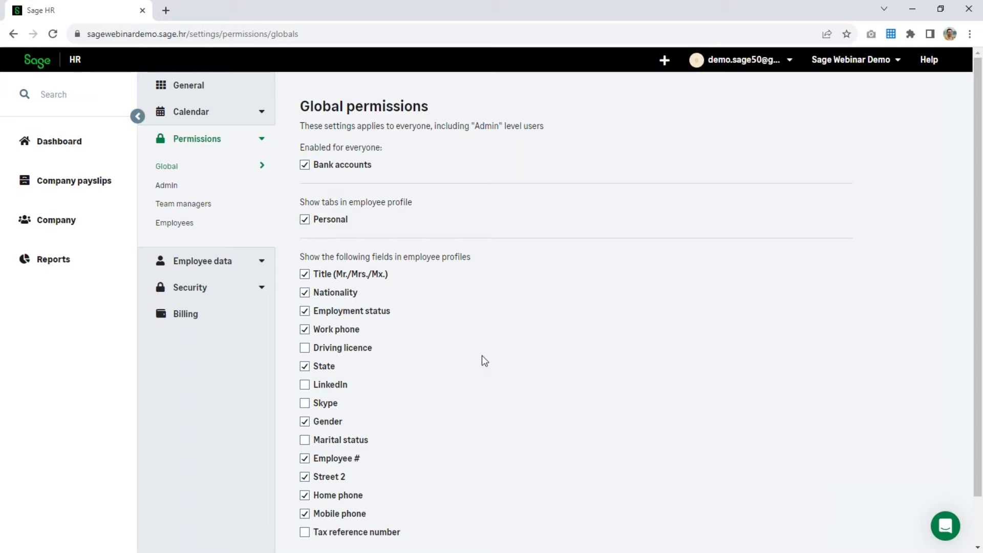
pyautogui.scroll(-1, 481, 355)
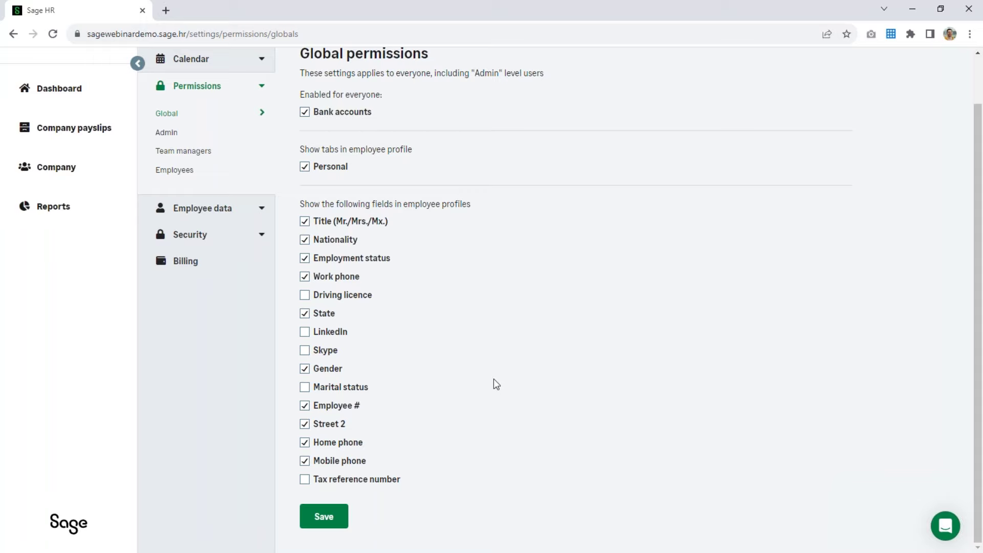
pyautogui.scroll(2, 204, 174)
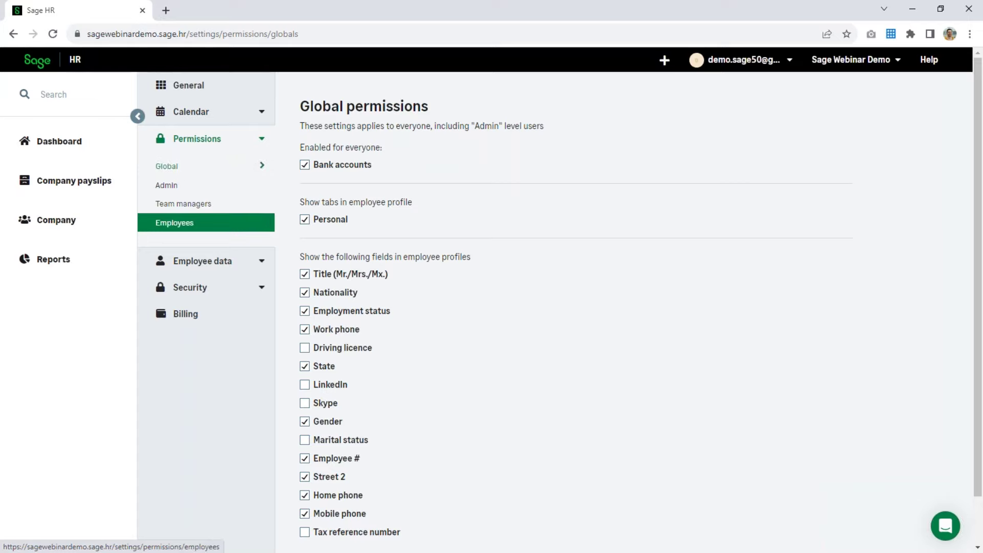
# - Leave the settings and return to the company directory
pyautogui.click(174, 223)
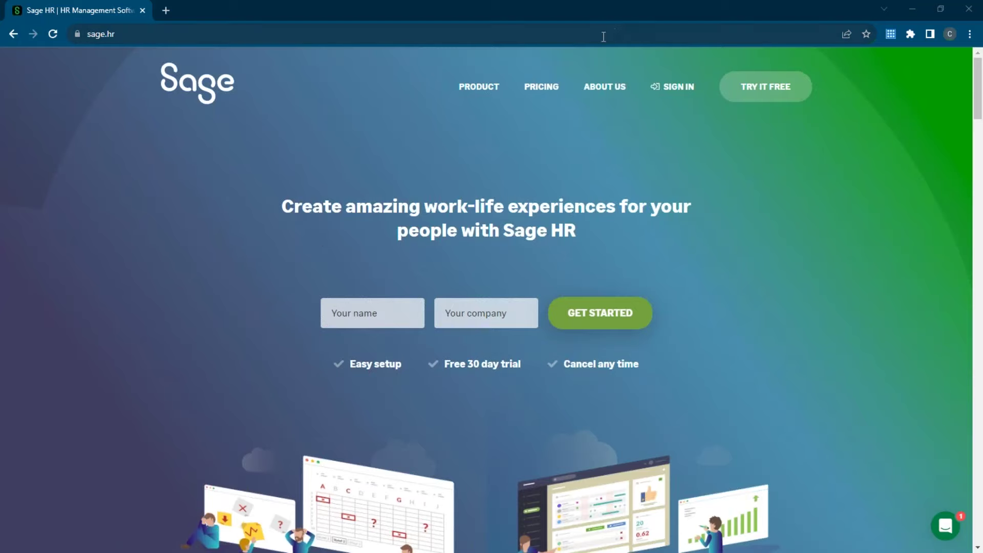
# - Start signing in to Sage HR with the employee's saved e-mail address
pyautogui.click(680, 90)
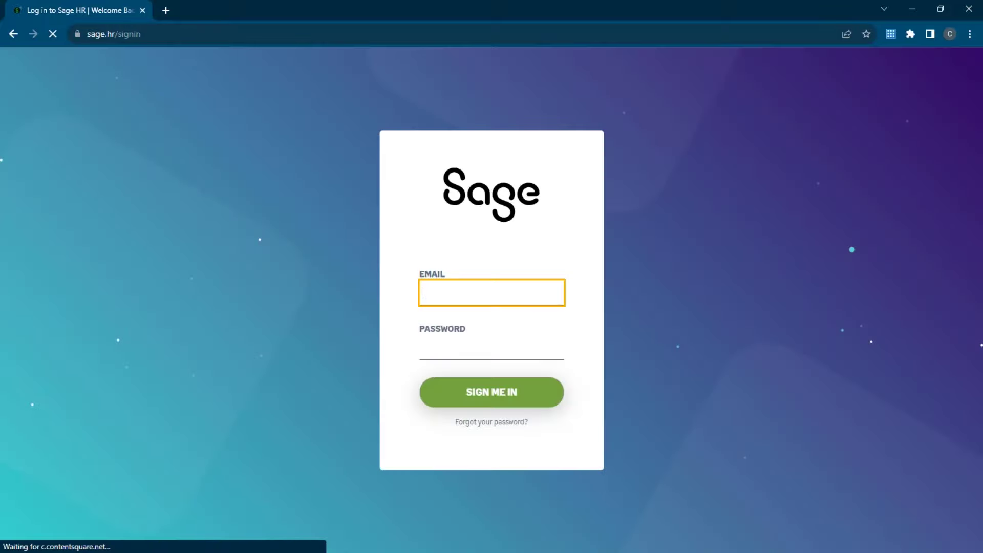
pyautogui.click(454, 293)
pyautogui.press('Down')
pyautogui.press('Down')
pyautogui.press('Return')
pyautogui.click(450, 345)
pyautogui.write('••')
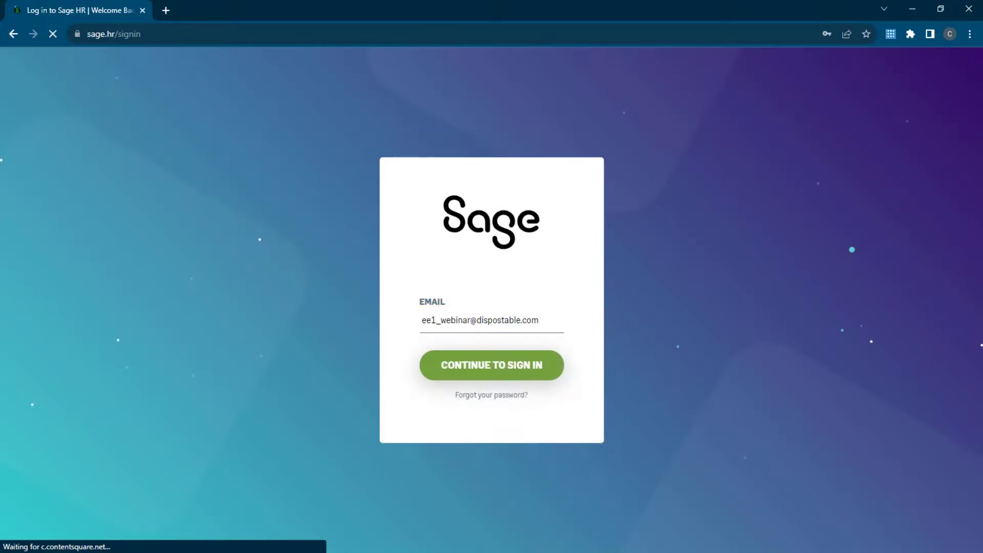
pyautogui.click(487, 371)
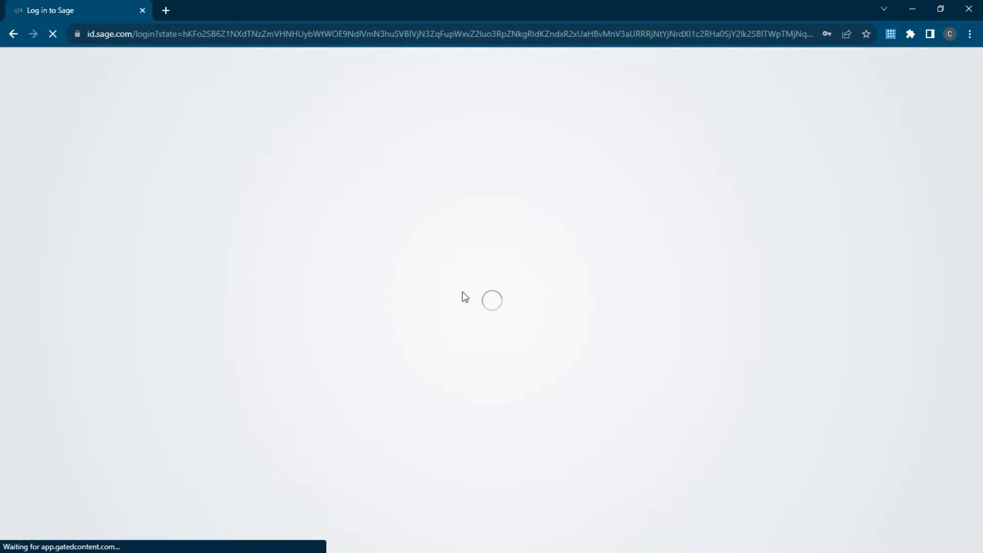
# - Enter the employee's account password, correcting the mistypes, and submit the login
pyautogui.click(446, 327)
pyautogui.write('••••')
pyautogui.hotkey('ctrl', 'a')
pyautogui.press('BackSpace')
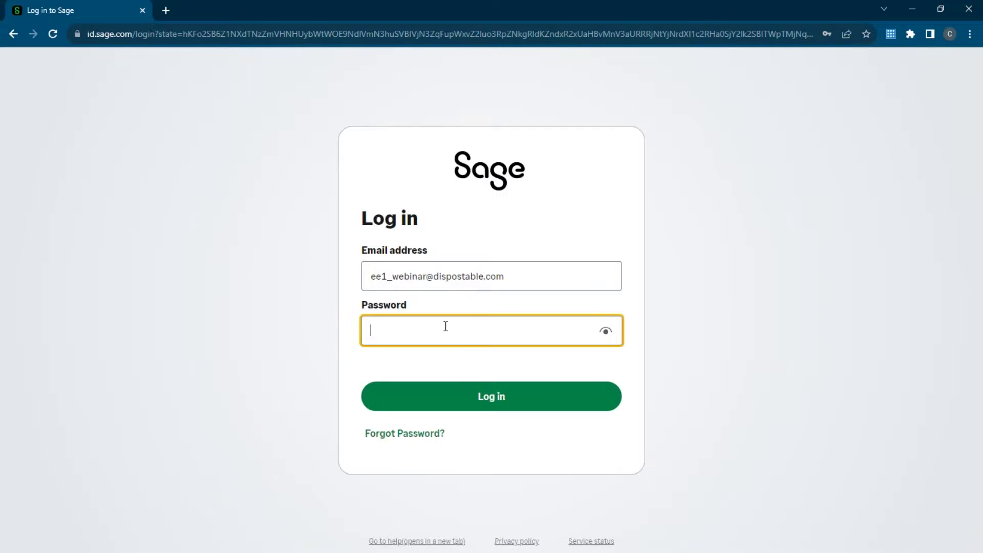
pyautogui.write('•••••')
pyautogui.press('BackSpace')
pyautogui.press('BackSpace')
pyautogui.press('BackSpace')
pyautogui.press('BackSpace')
pyautogui.press('BackSpace')
pyautogui.write('•••••••••')
pyautogui.press('Return')
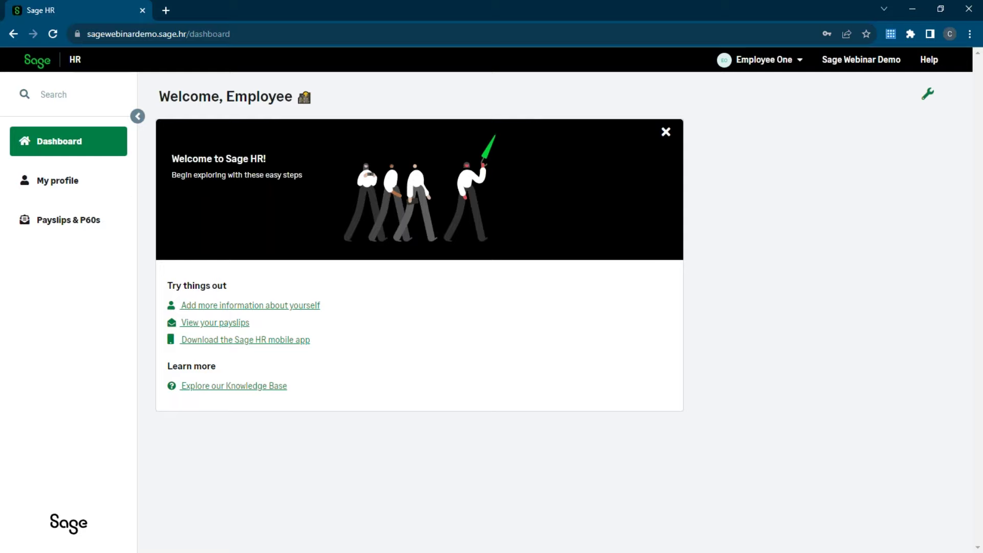
# - Open the employee's own personal details and replace Street 1 with the new street address
pyautogui.click(70, 183)
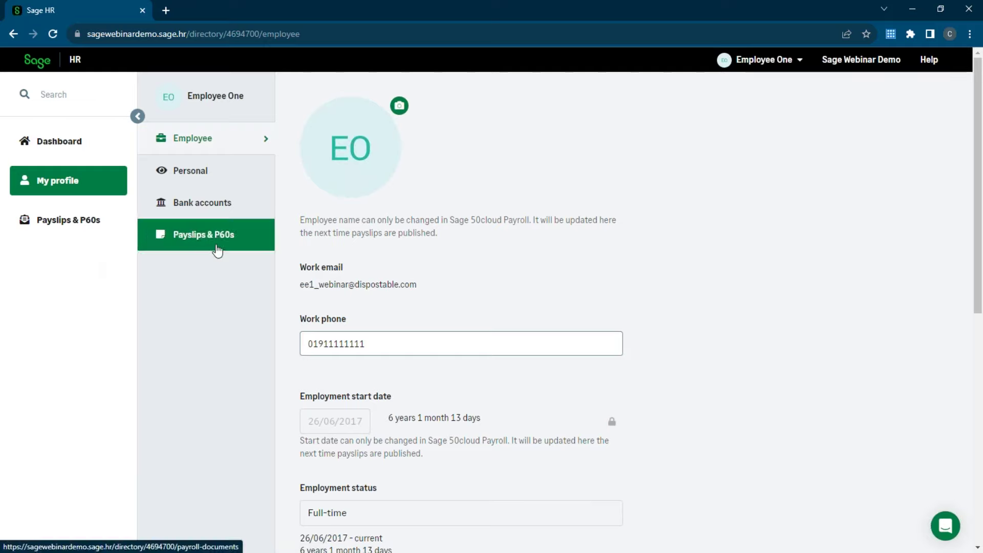
pyautogui.click(196, 184)
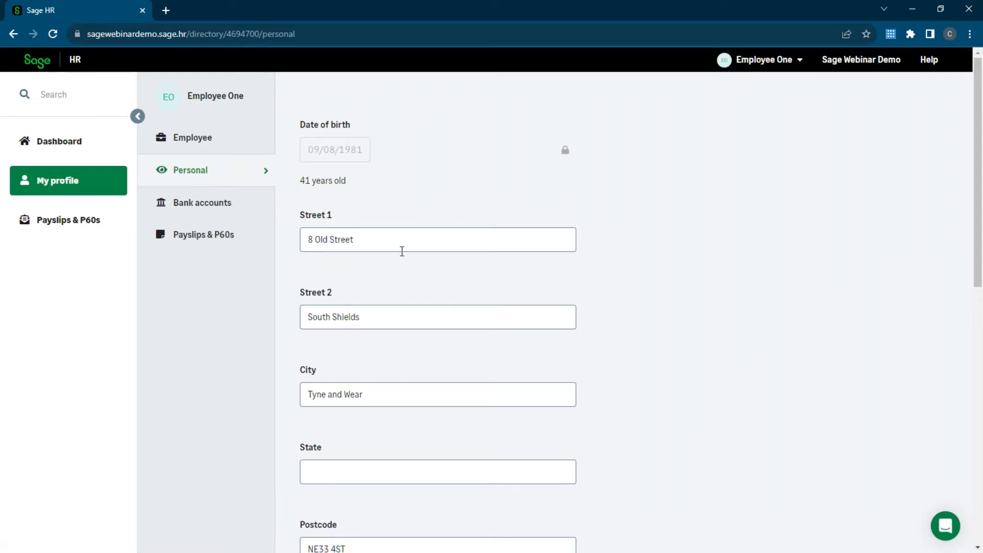
pyautogui.moveTo(402, 251); pyautogui.dragTo(305, 240)
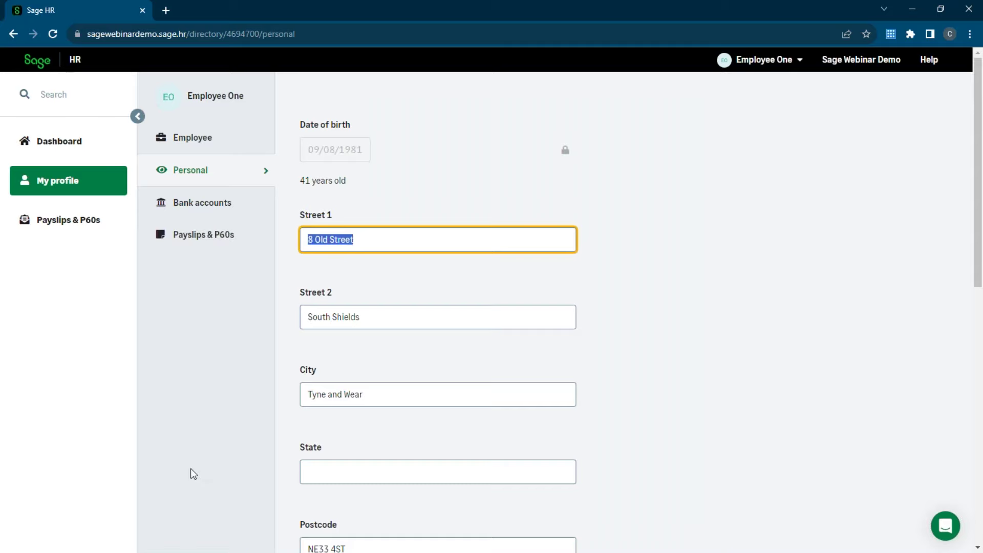
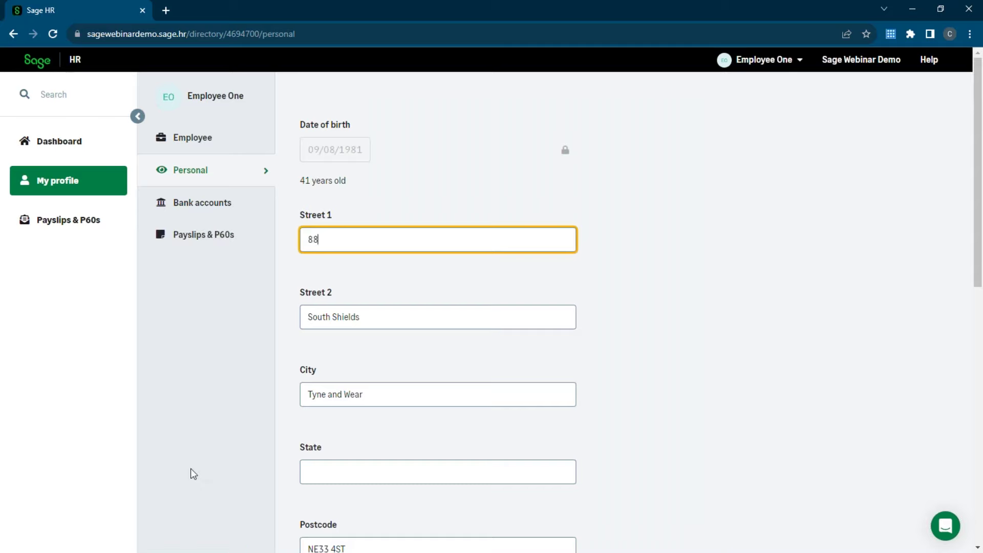
# - Update Street 2 and the postcode to the new address values, then save
pyautogui.click(371, 316)
pyautogui.moveTo(333, 317); pyautogui.dragTo(287, 322)
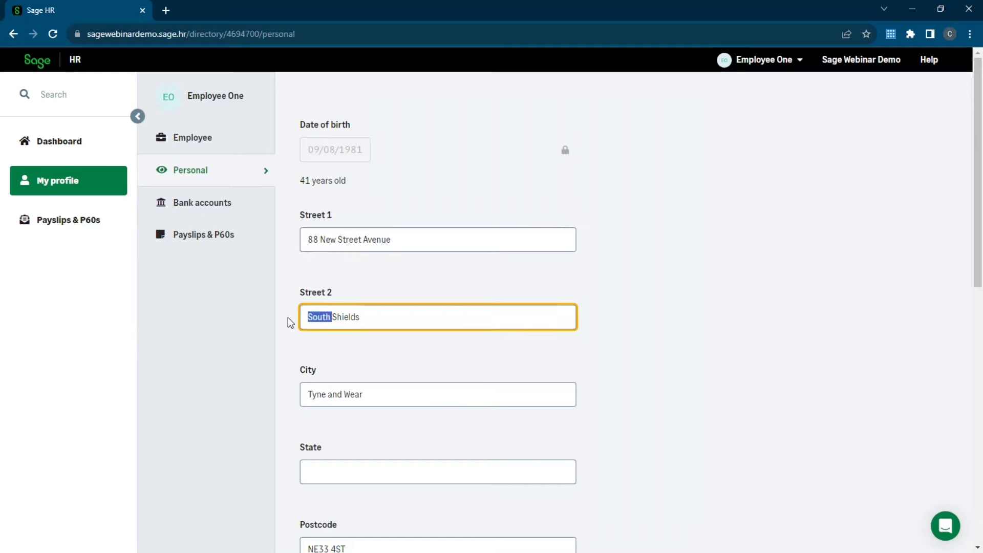
pyautogui.write('North')
pyautogui.scroll(-3, 305, 340)
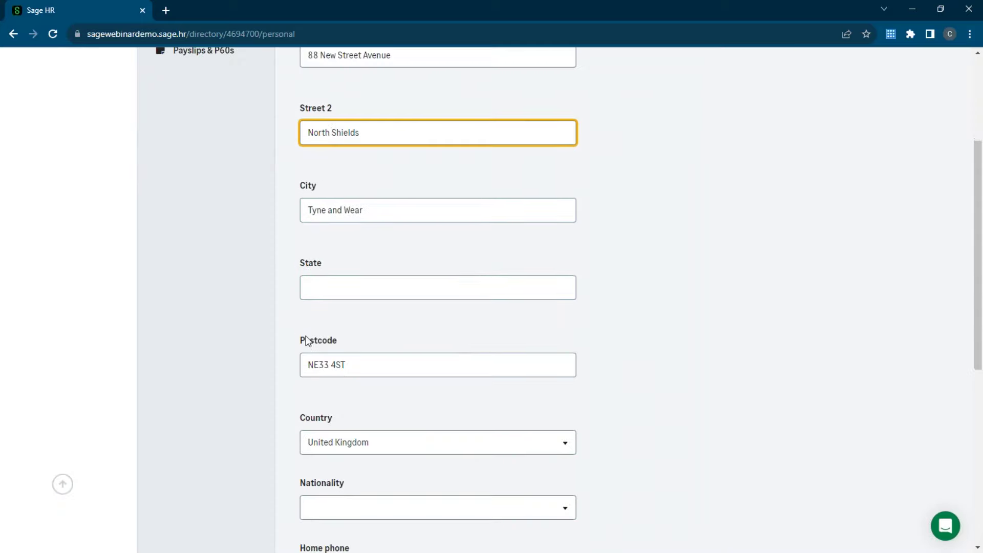
pyautogui.moveTo(346, 365); pyautogui.dragTo(325, 369)
pyautogui.write('28 7TT')
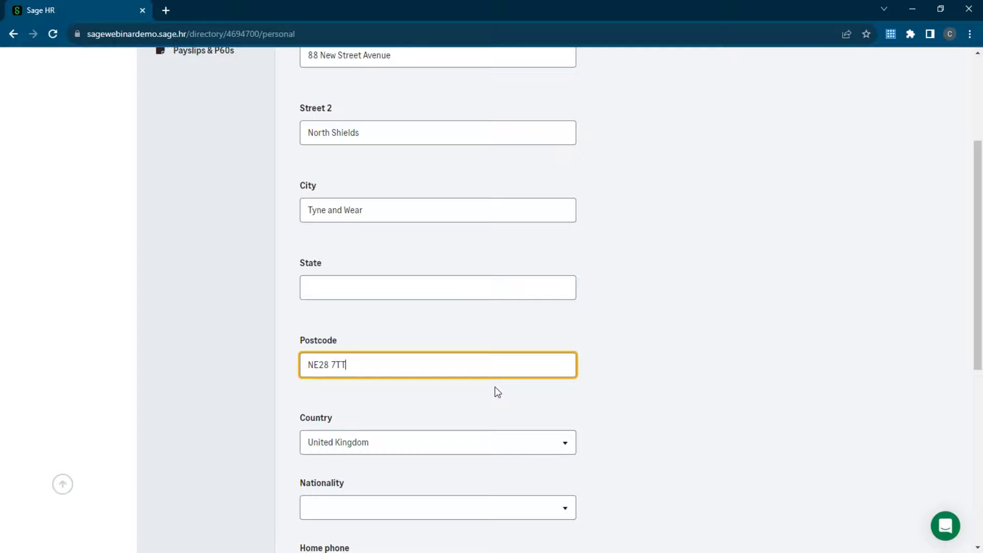
pyautogui.scroll(-6, 430, 348)
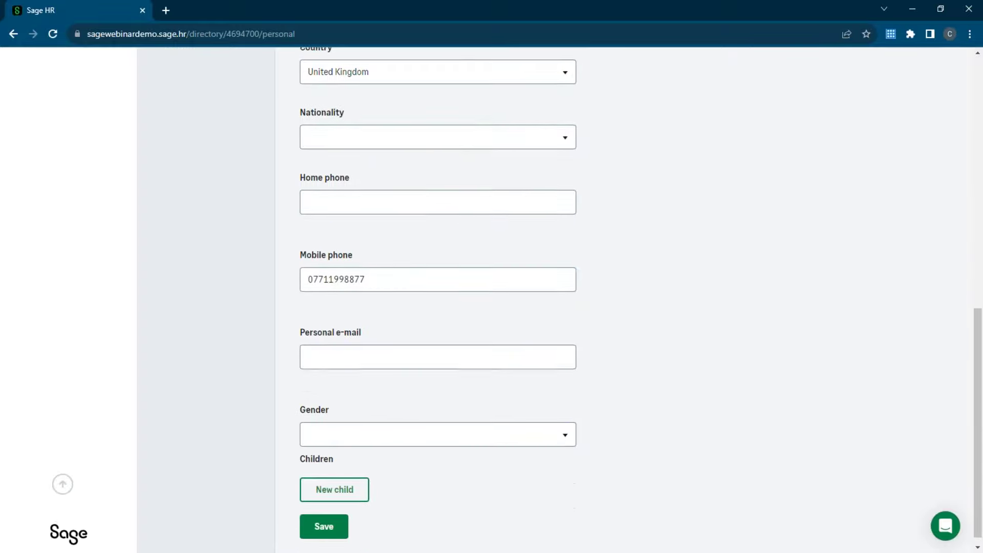
pyautogui.click(328, 527)
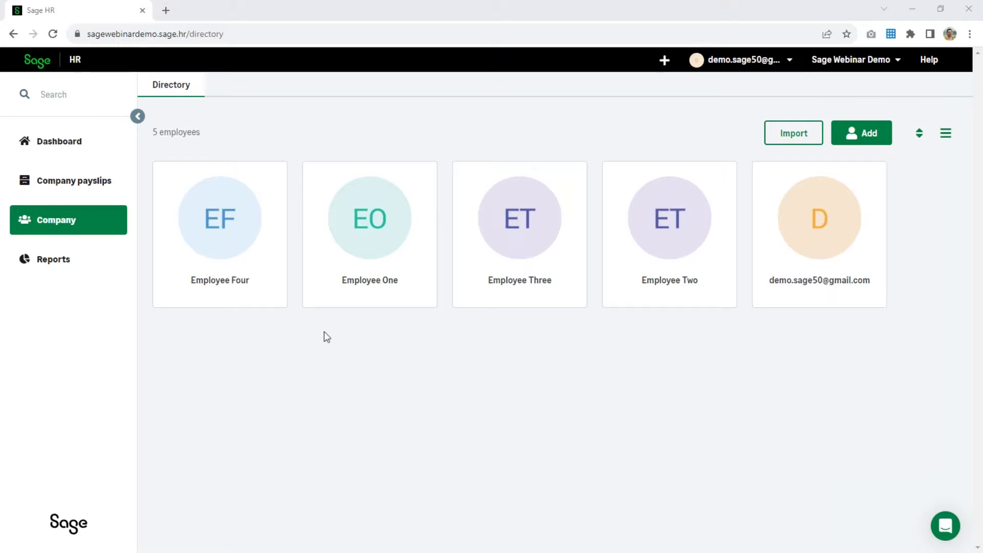
# - Reopen Employee One's personal details, check the saved postcode, and return to the directory
pyautogui.click(376, 243)
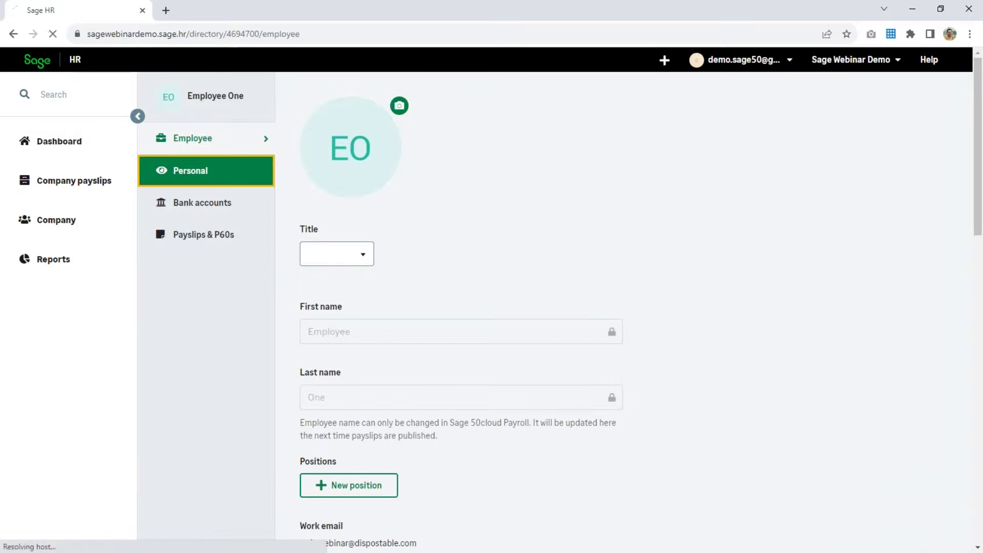
pyautogui.click(198, 178)
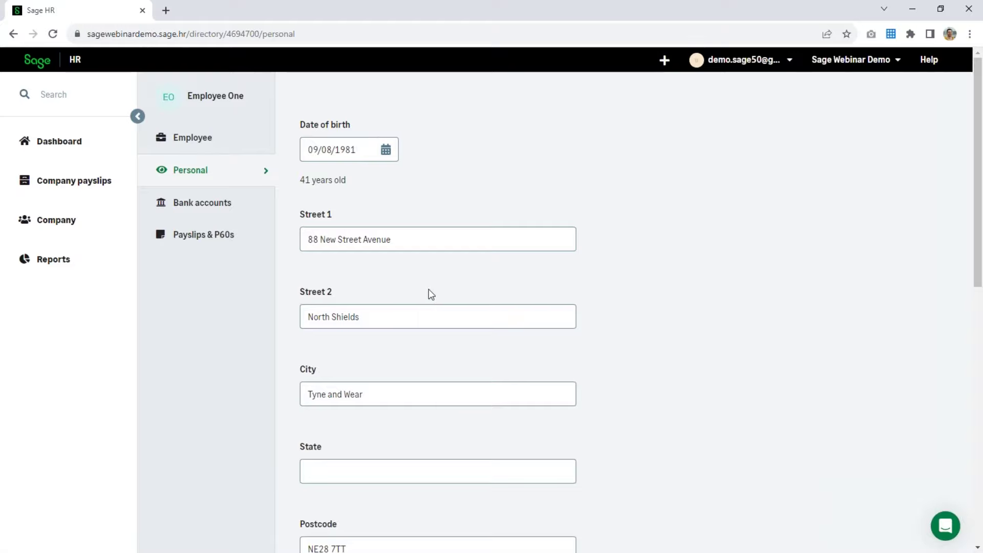
pyautogui.scroll(-3, 430, 293)
pyautogui.scroll(-3, 431, 294)
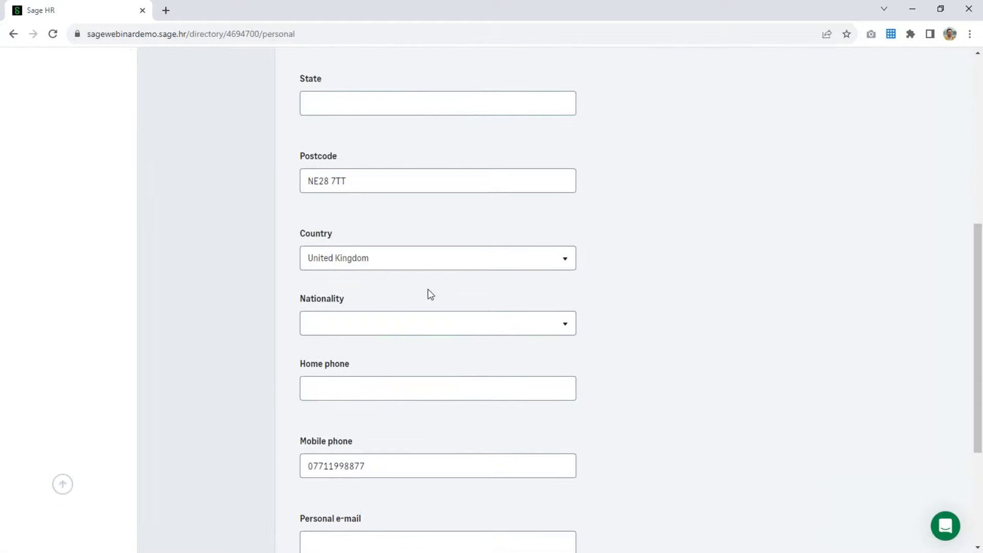
pyautogui.scroll(6, 431, 293)
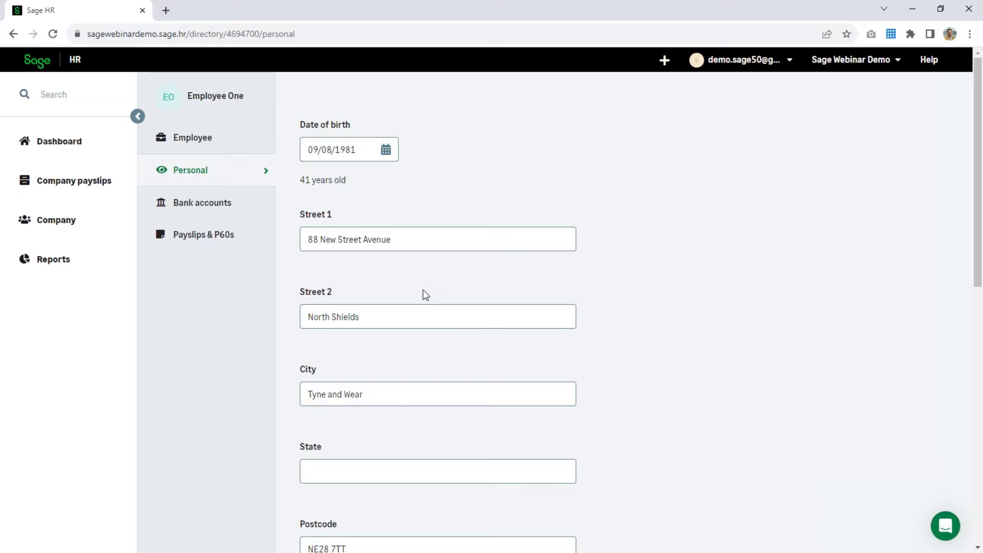
pyautogui.click(116, 210)
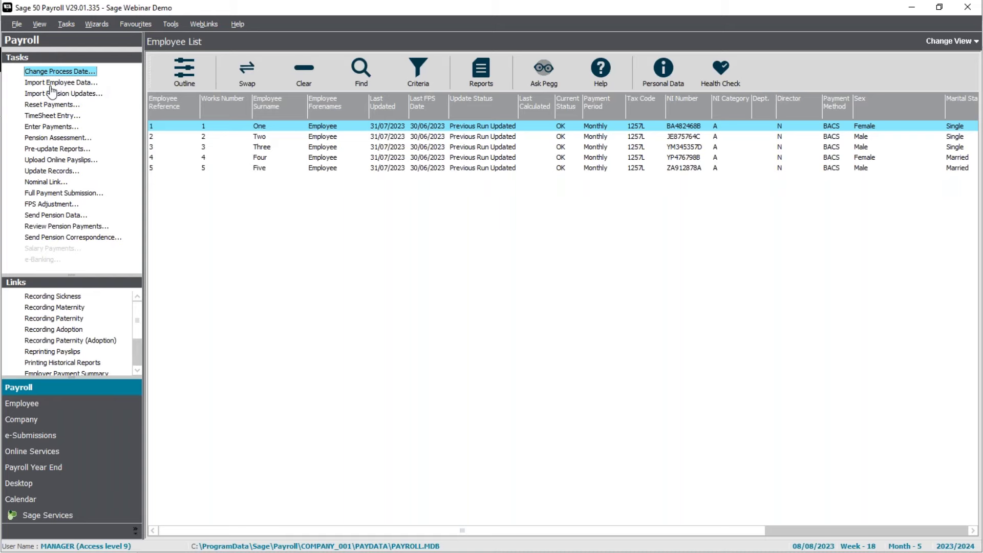
# - Switch Sage 50 Payroll to the Payroll Process view and start Import Employee Data
pyautogui.click(938, 41)
pyautogui.click(938, 67)
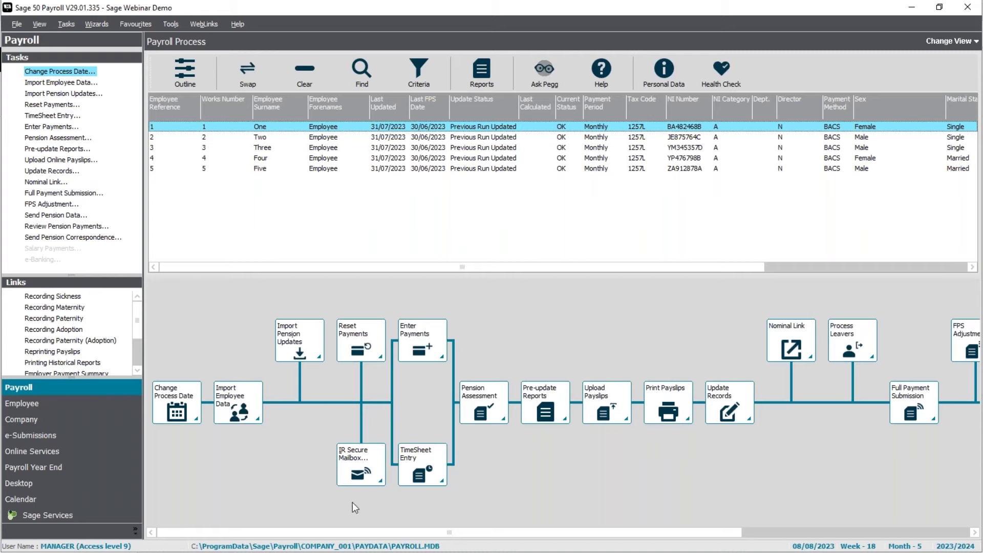
pyautogui.click(237, 413)
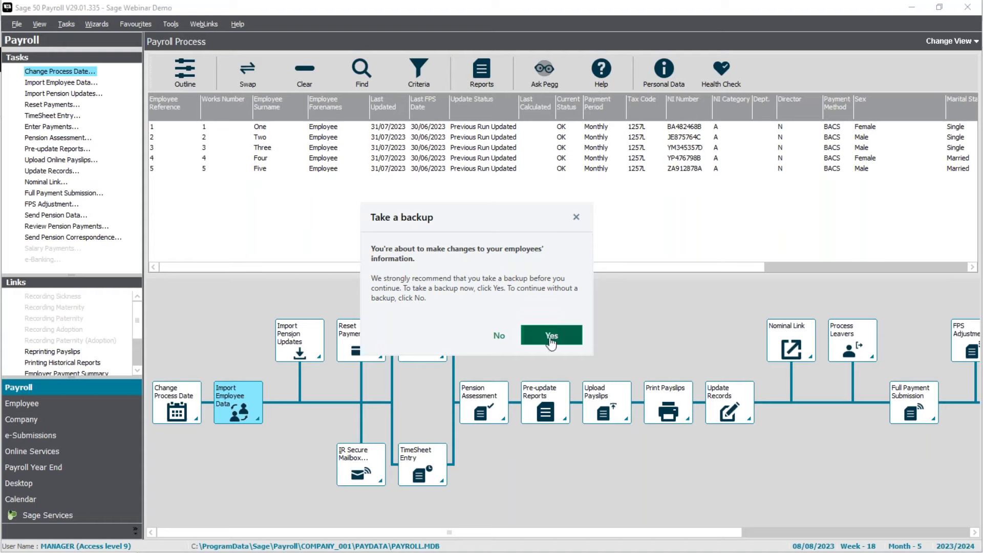
# - Dismiss the backup prompt and open the one pending employee update
pyautogui.click(499, 337)
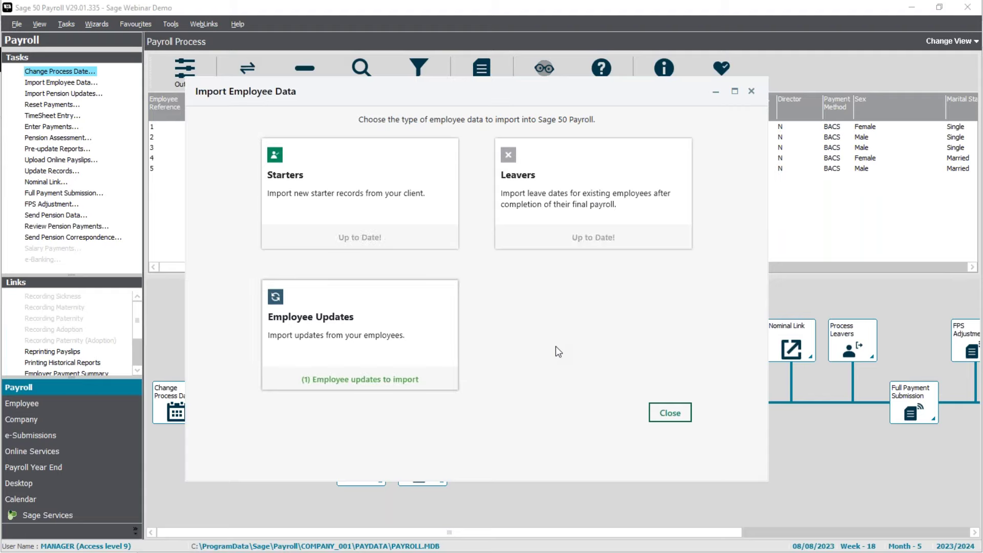
pyautogui.click(353, 384)
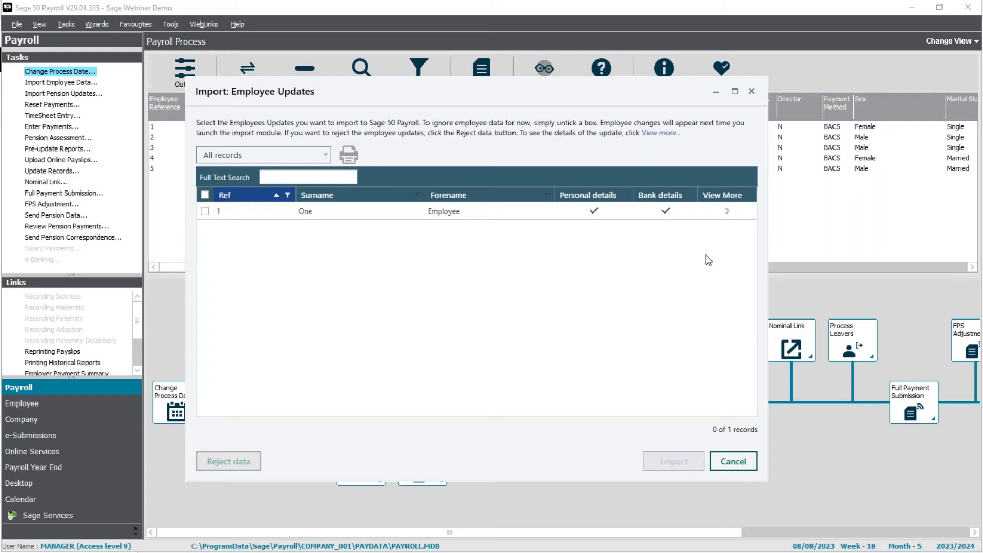
pyautogui.click(727, 212)
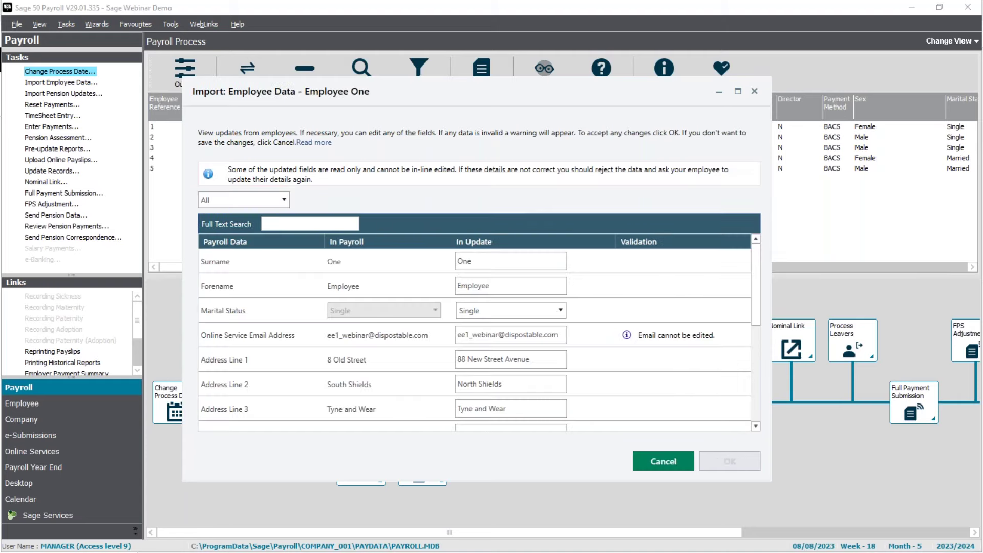
pyautogui.moveTo(754, 271); pyautogui.dragTo(754, 311)
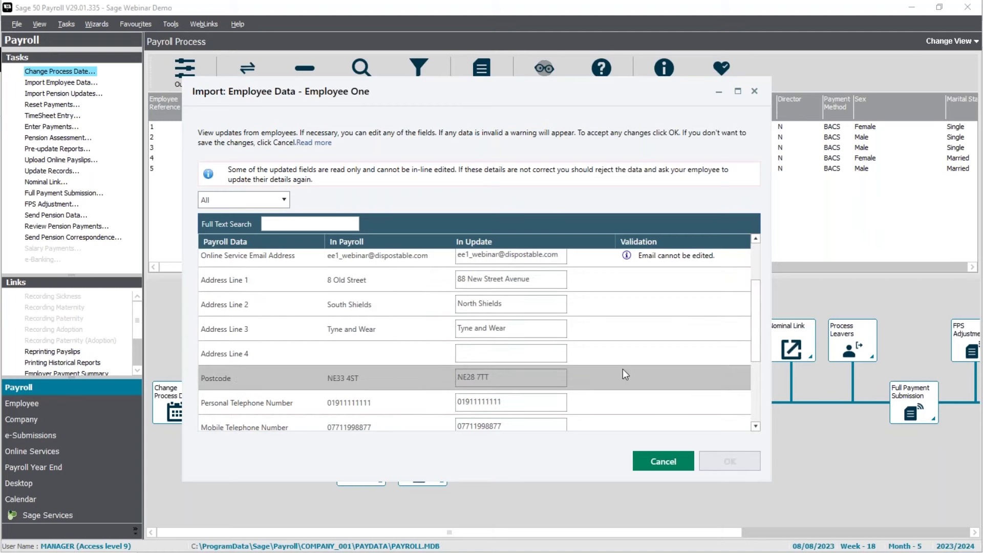
pyautogui.moveTo(757, 339); pyautogui.dragTo(744, 415)
pyautogui.moveTo(758, 360); pyautogui.dragTo(770, 288)
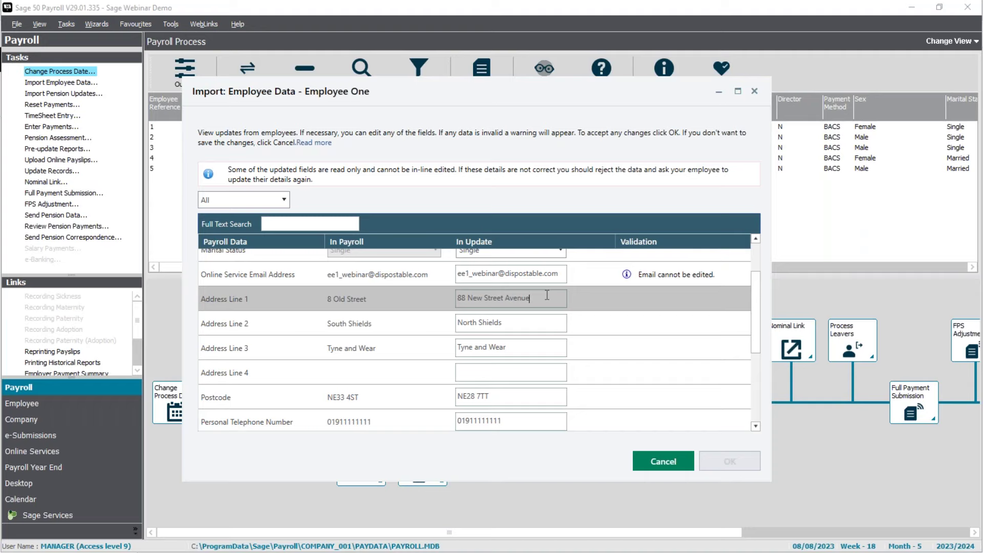
pyautogui.press('Escape')
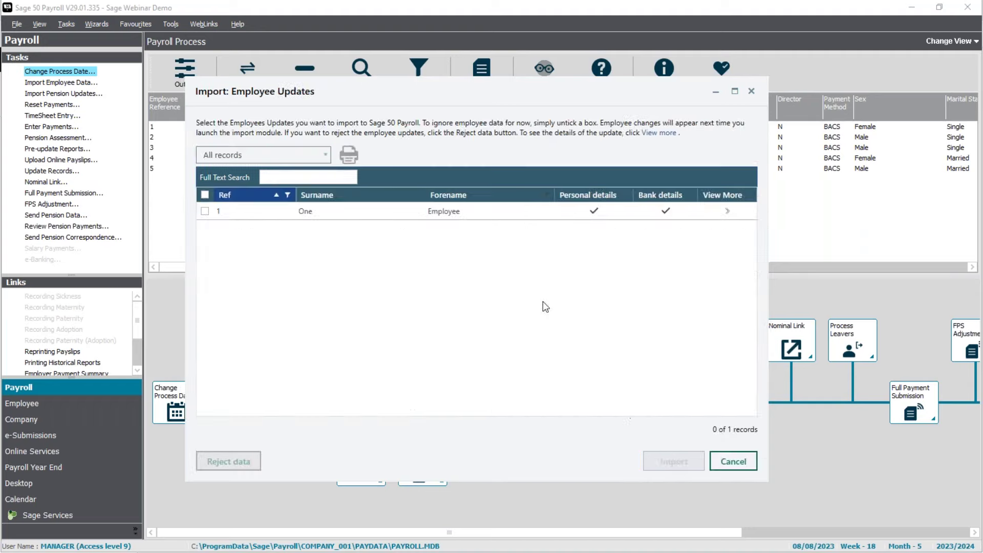
# - Tick Employee One's update, import it for 1 employee, and close the updates list
pyautogui.click(205, 210)
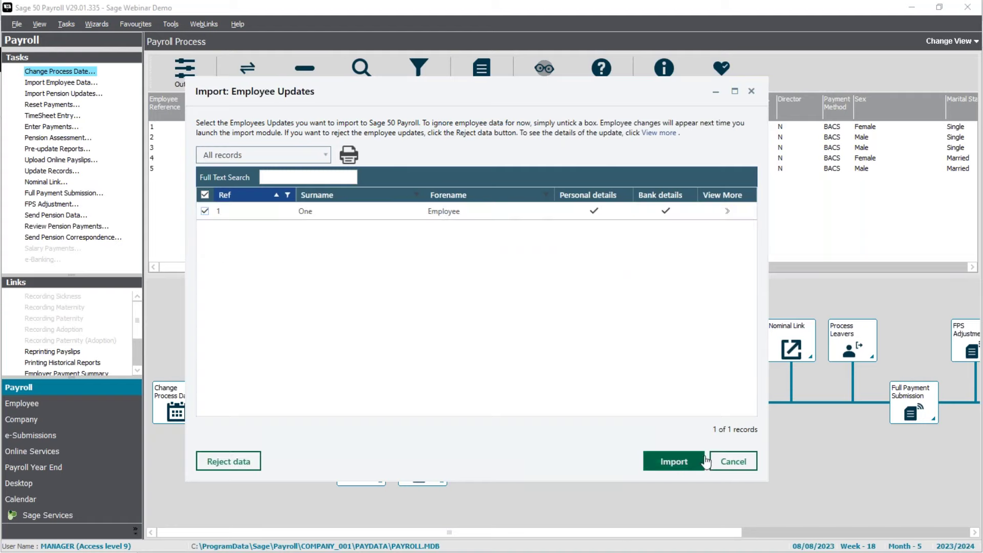
pyautogui.click(674, 462)
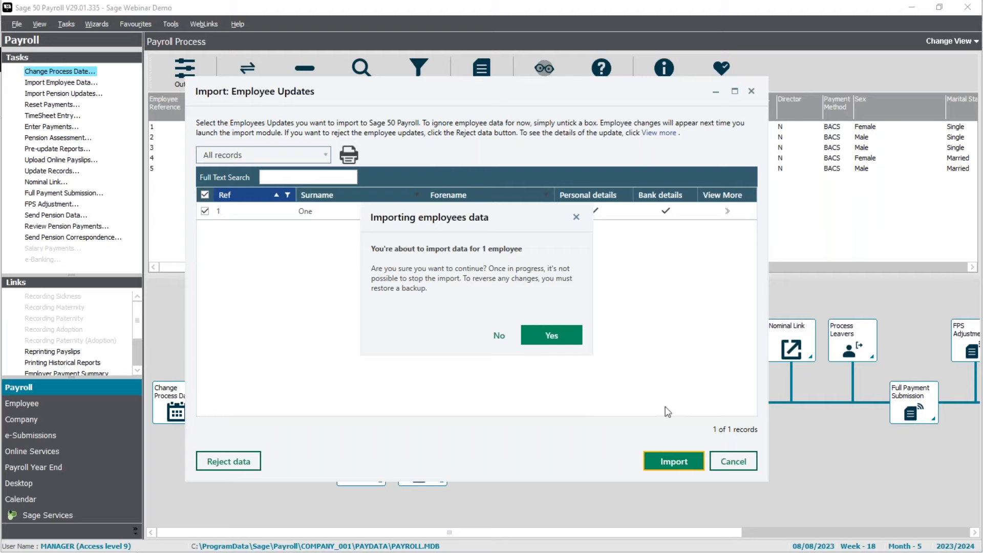
pyautogui.click(563, 348)
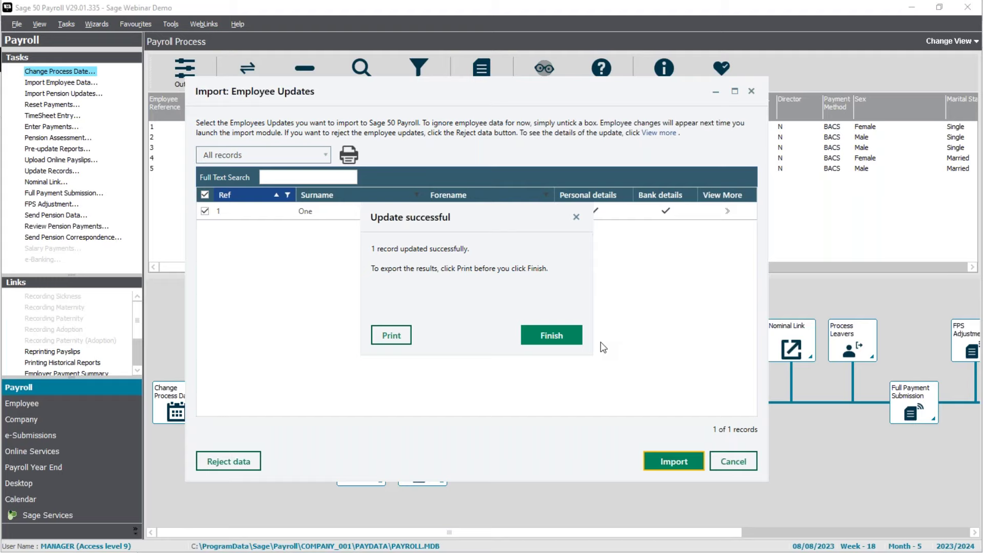
pyautogui.click(565, 340)
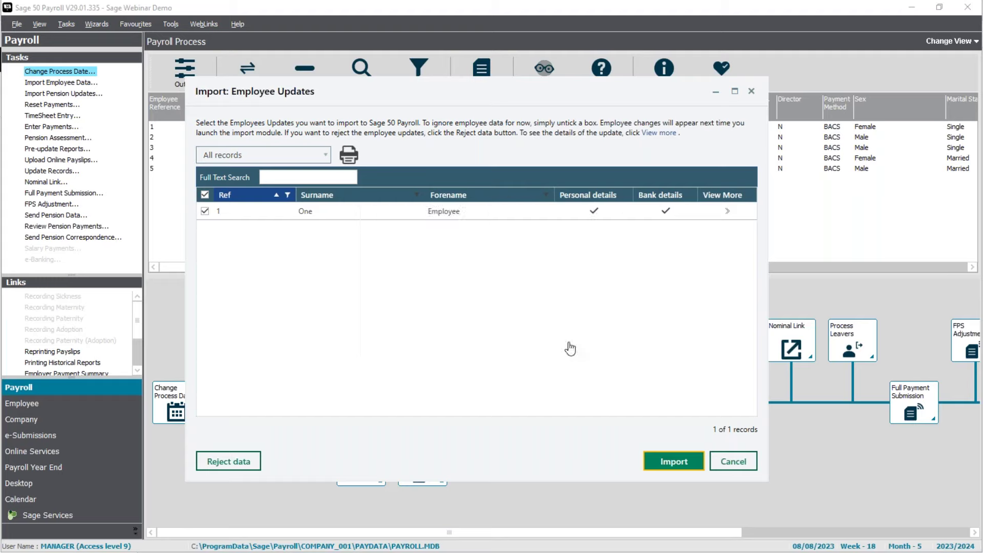
pyautogui.click(733, 462)
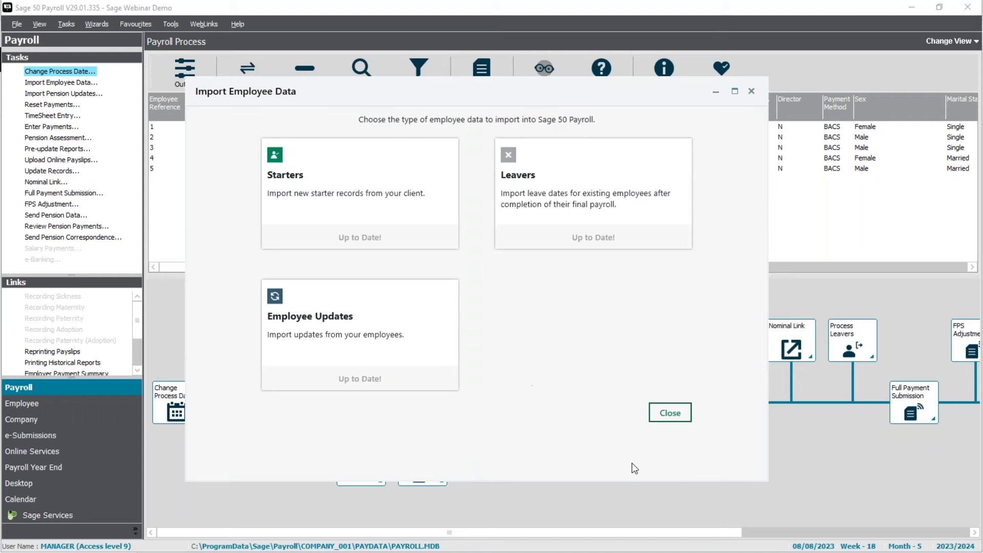
pyautogui.click(668, 416)
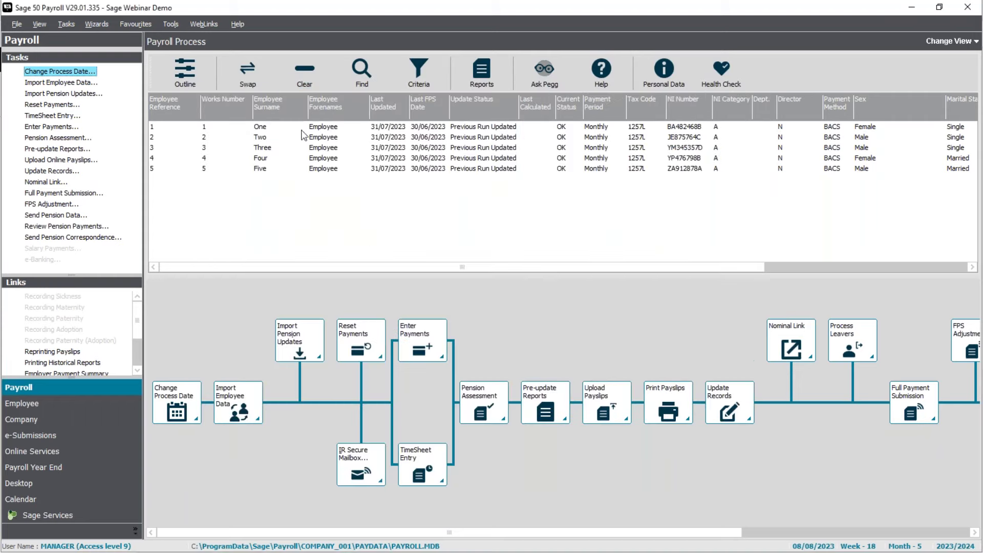
pyautogui.click(283, 131)
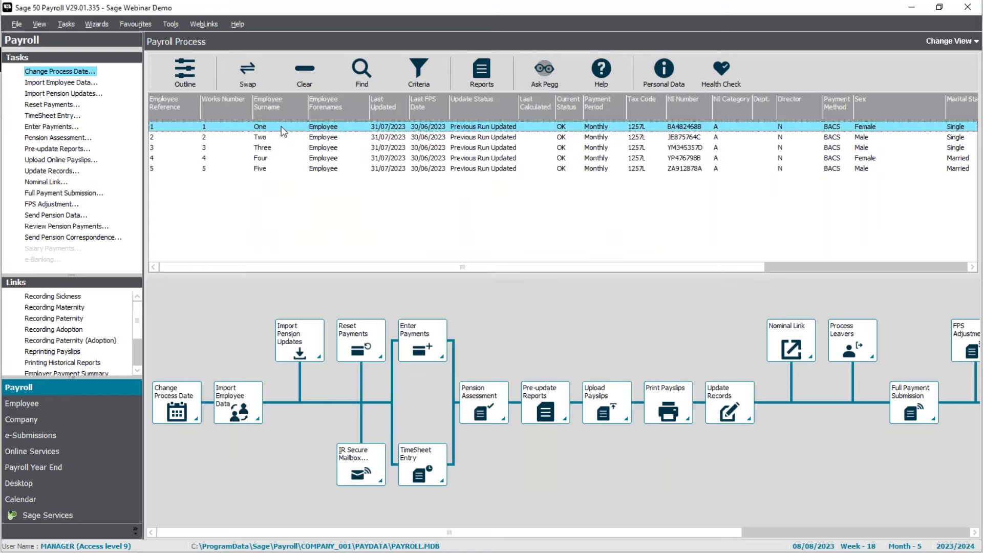
pyautogui.doubleClick(283, 132)
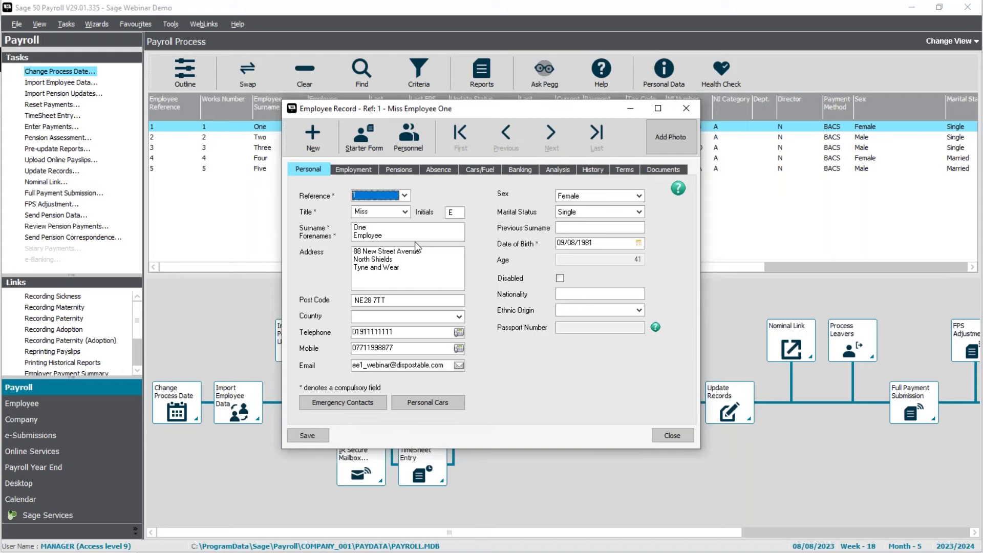
pyautogui.click(307, 436)
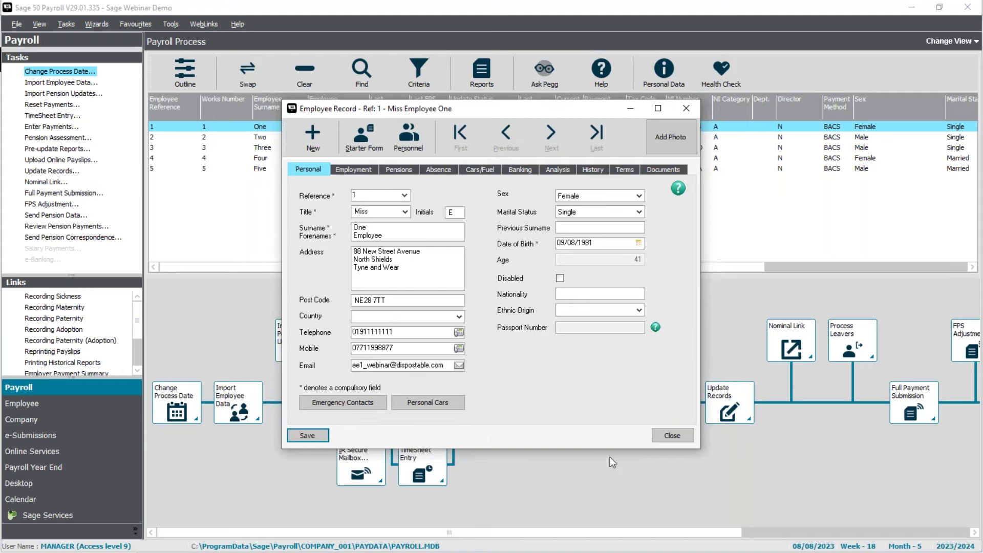
pyautogui.click(675, 436)
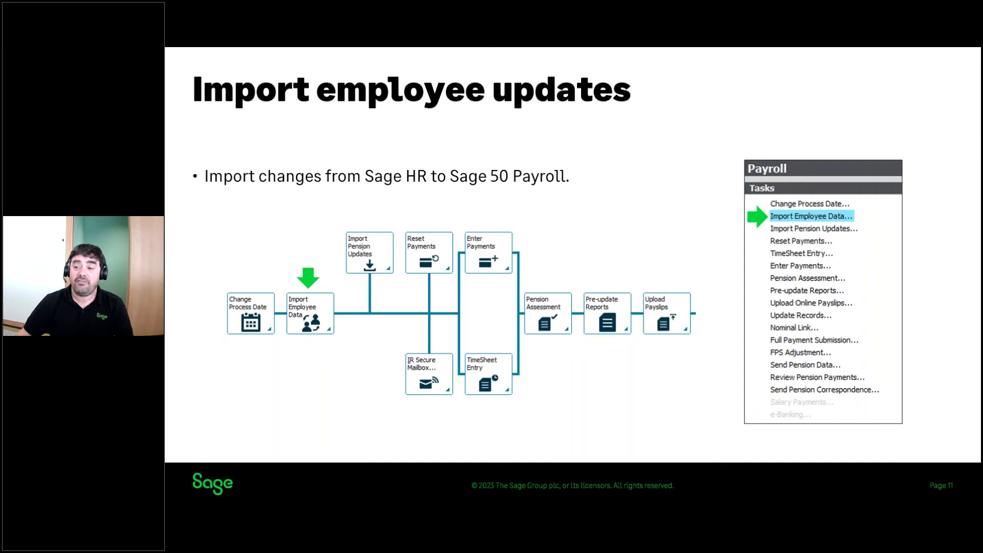
# - Advance to the slide showing the Import Employee Data dialogs and More info link
pyautogui.press('Right')
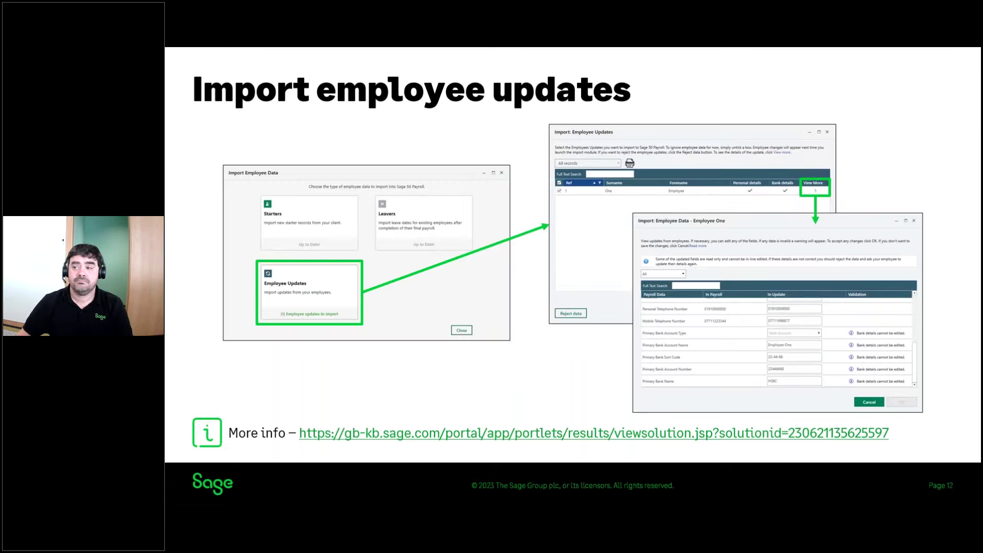
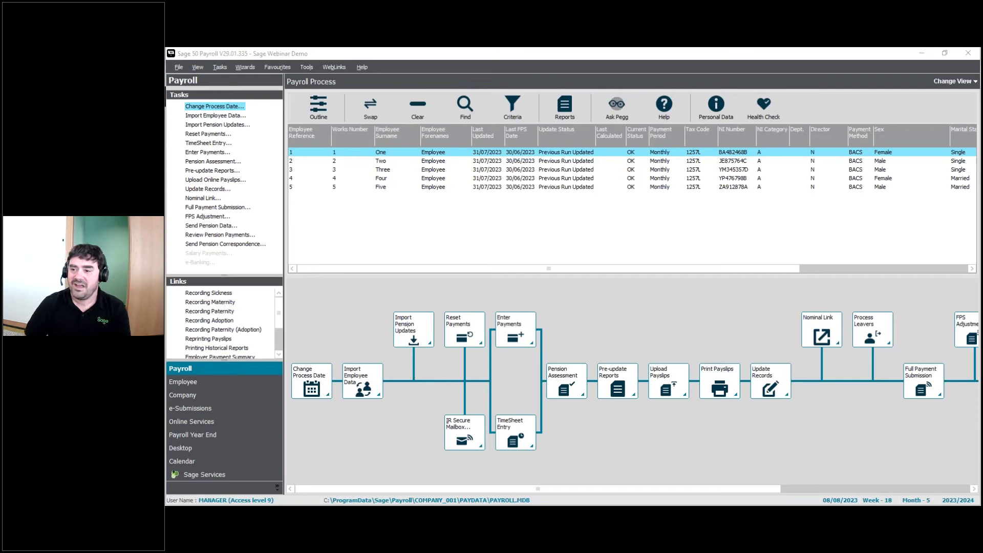
# - Clear the current selection and select Employee Three (row 3) in the Payroll Process grid
pyautogui.click(407, 154)
pyautogui.click(387, 172)
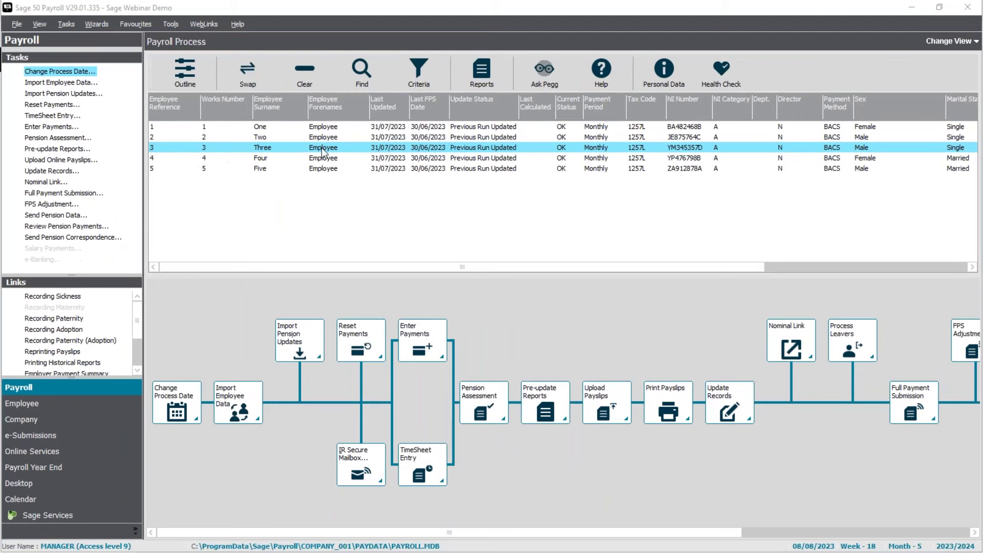
# - In Employee Three's record, enable Send via email, confirmed 08/08/2023, add a password, and save
pyautogui.rightClick(321, 147)
pyautogui.click(348, 184)
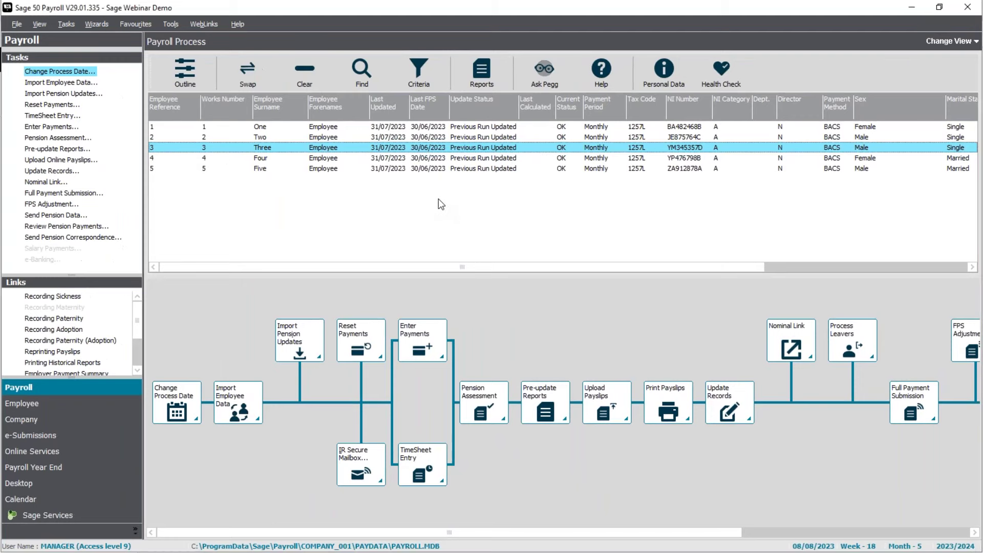
pyautogui.click(559, 169)
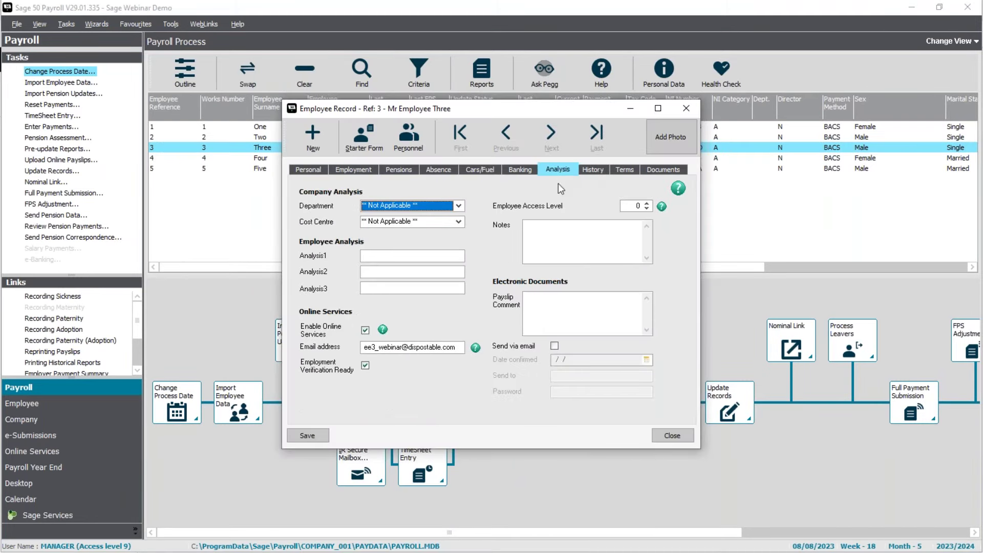
pyautogui.click(555, 345)
pyautogui.click(556, 360)
pyautogui.write('080823')
pyautogui.press('Tab')
pyautogui.press('Tab')
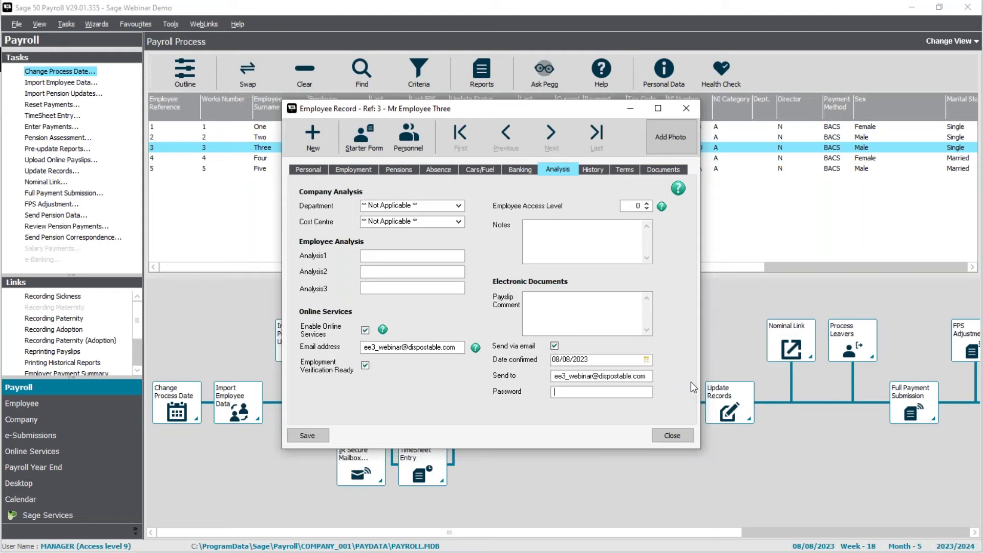
pyautogui.write('****')
pyautogui.click(308, 437)
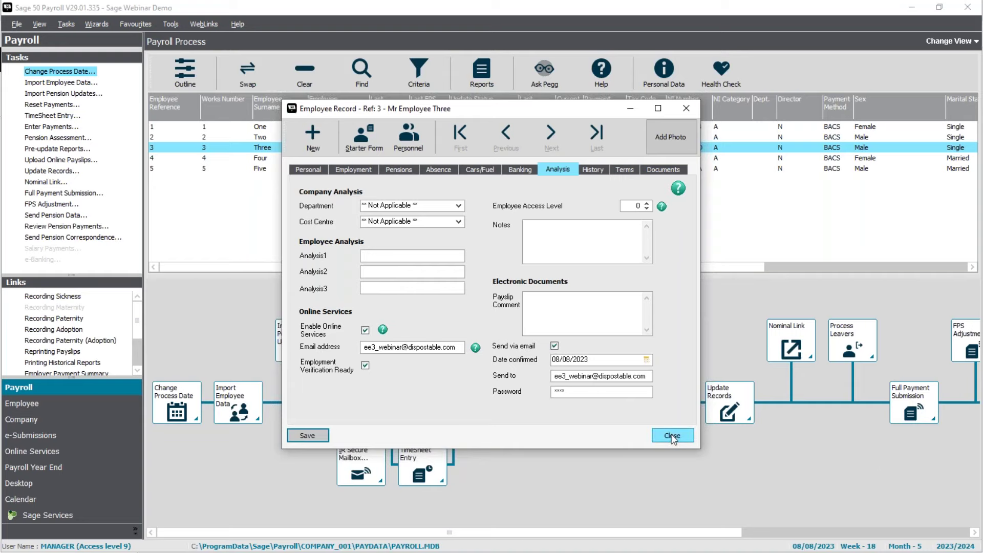
pyautogui.click(673, 437)
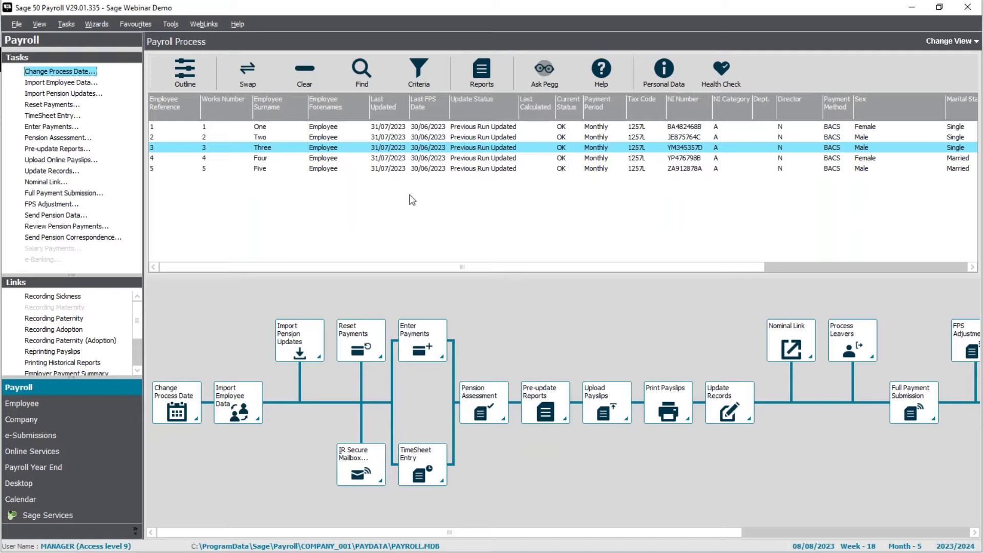
# - Run the Leaver wizard for Employee Three with leaving date 31/07/2023
pyautogui.click(102, 410)
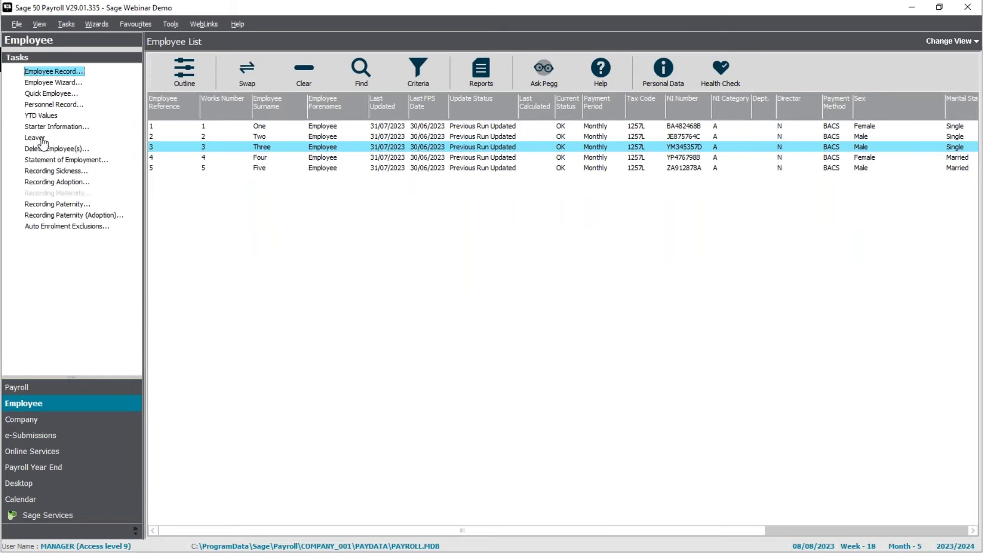
pyautogui.click(40, 139)
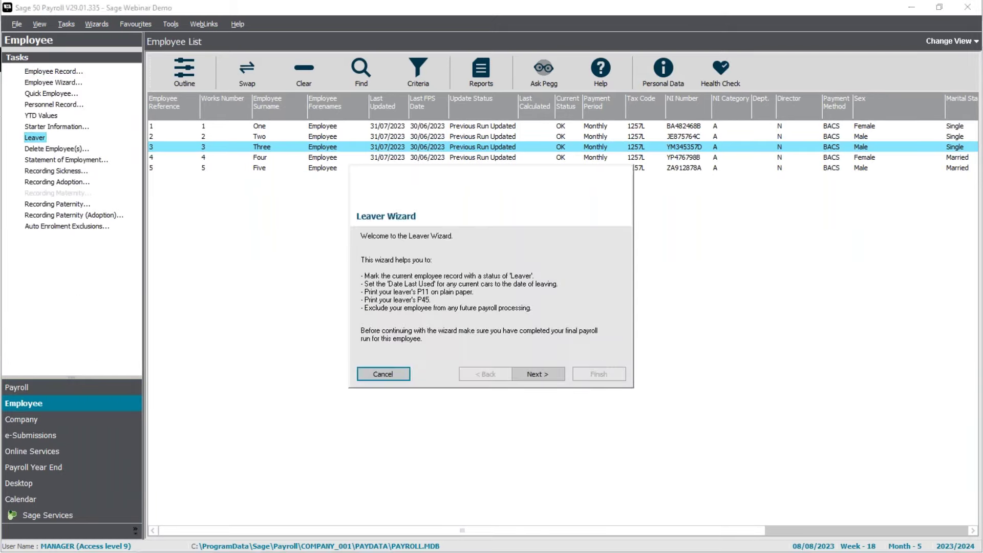
pyautogui.click(538, 374)
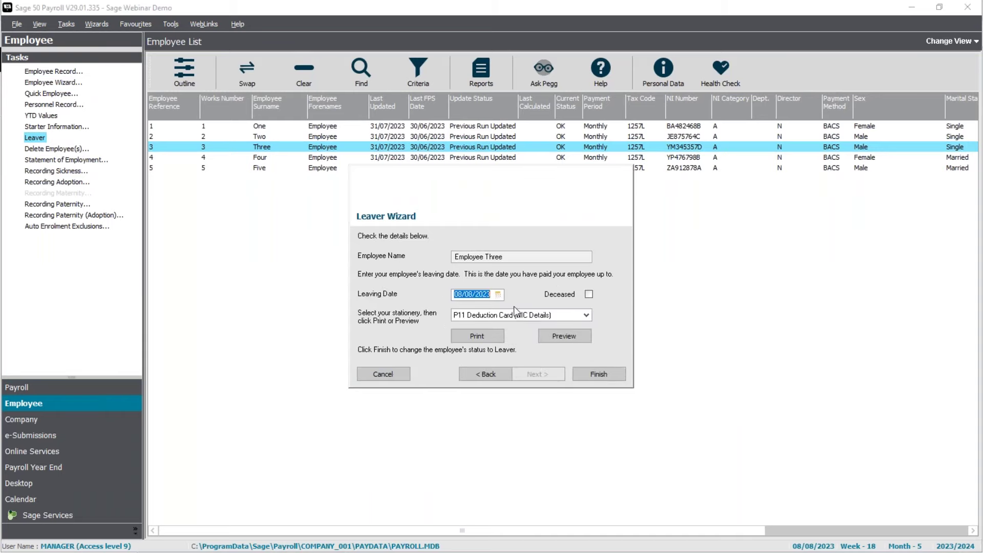
pyautogui.click(498, 295)
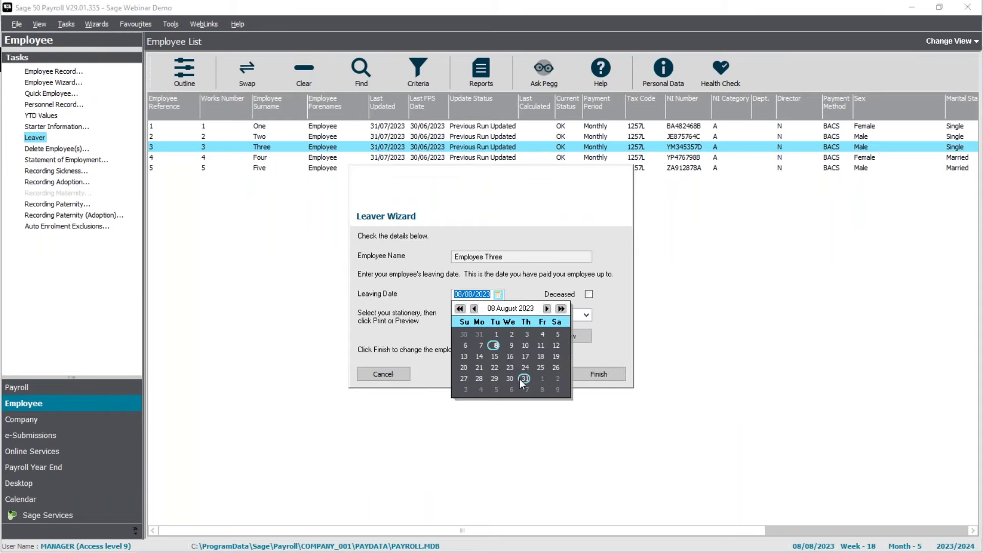
pyautogui.click(474, 309)
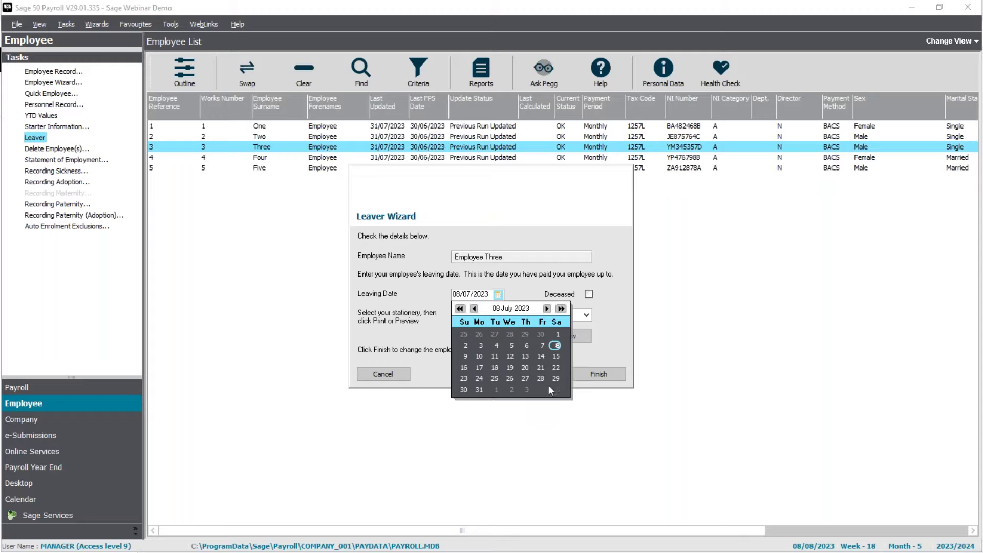
pyautogui.click(478, 389)
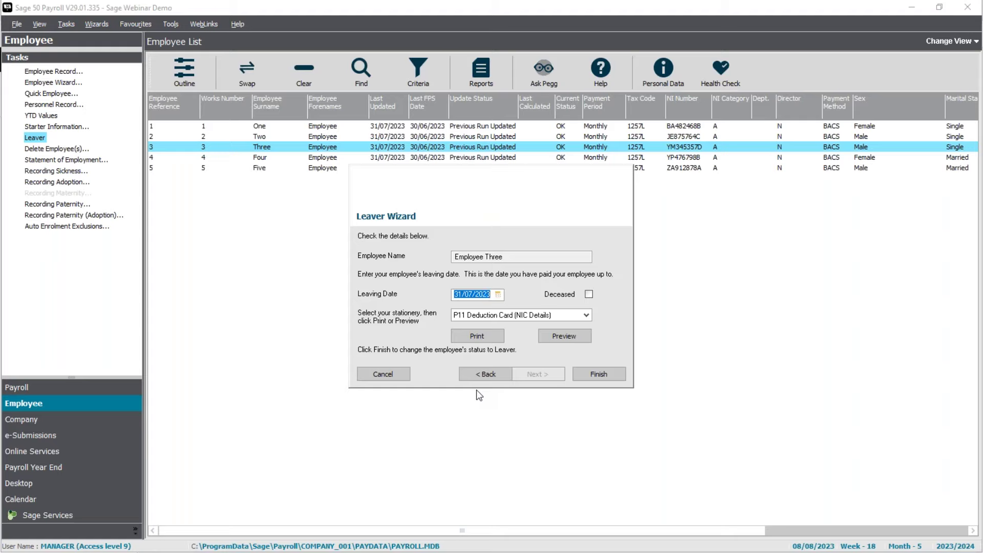
pyautogui.click(598, 374)
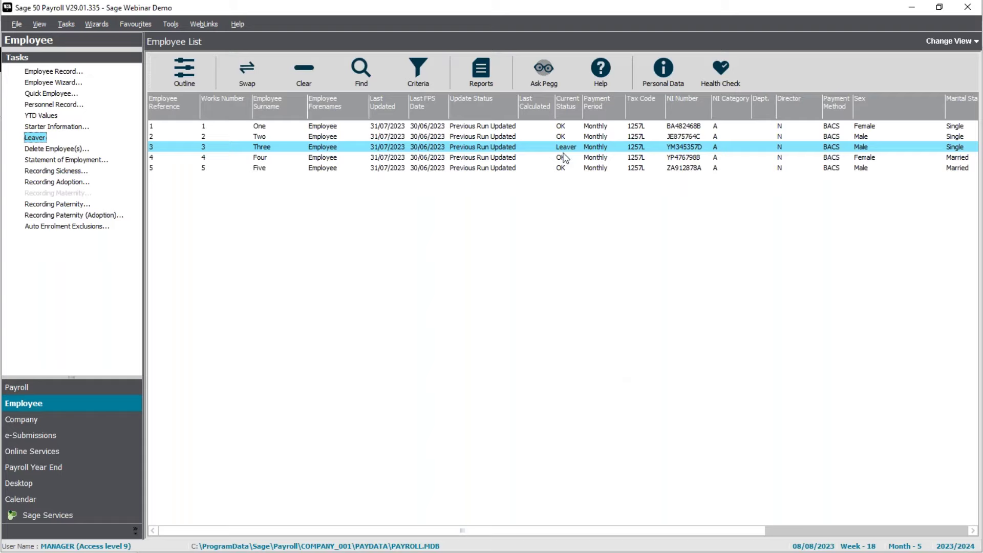
# - Email the Employee report 'P45 (Plain Paper for use with E-Submissions) (MS Outlook)' and acknowledge the output
pyautogui.click(482, 82)
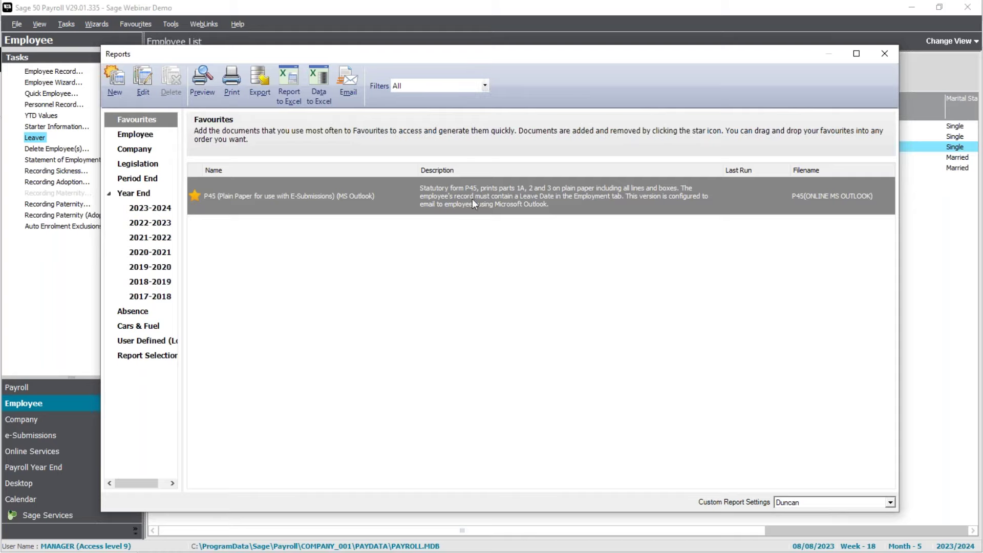
pyautogui.moveTo(194, 207)
pyautogui.click(128, 137)
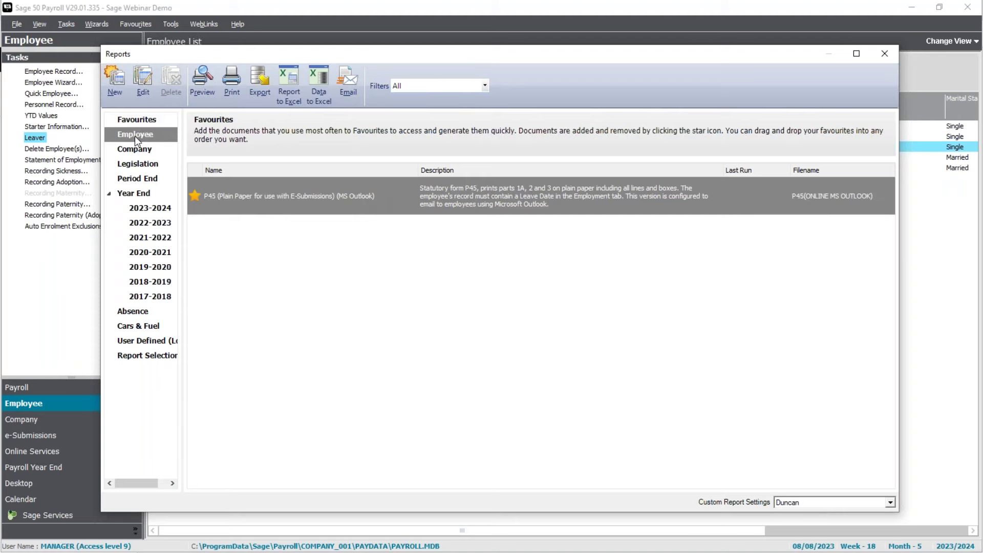
pyautogui.scroll(-20, 371, 361)
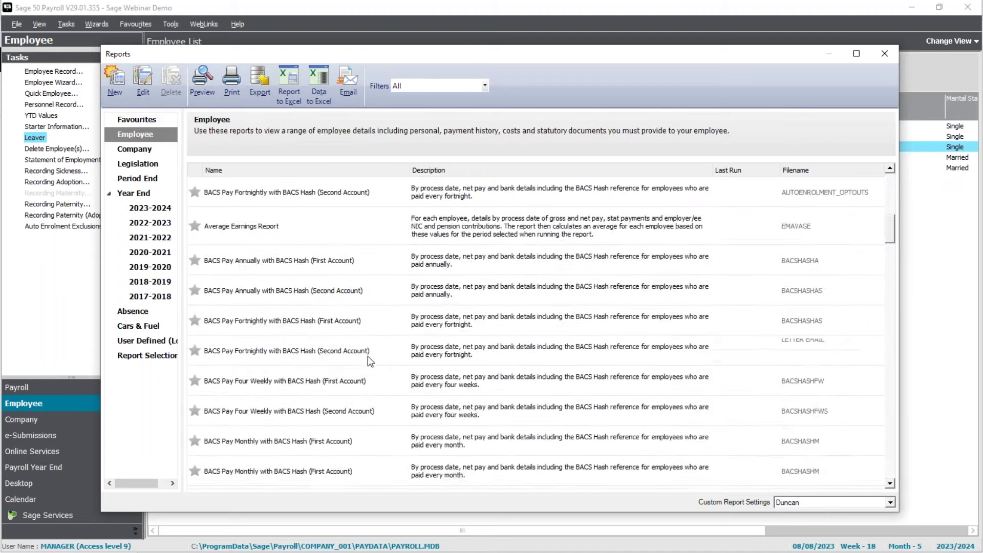
pyautogui.scroll(-5, 369, 362)
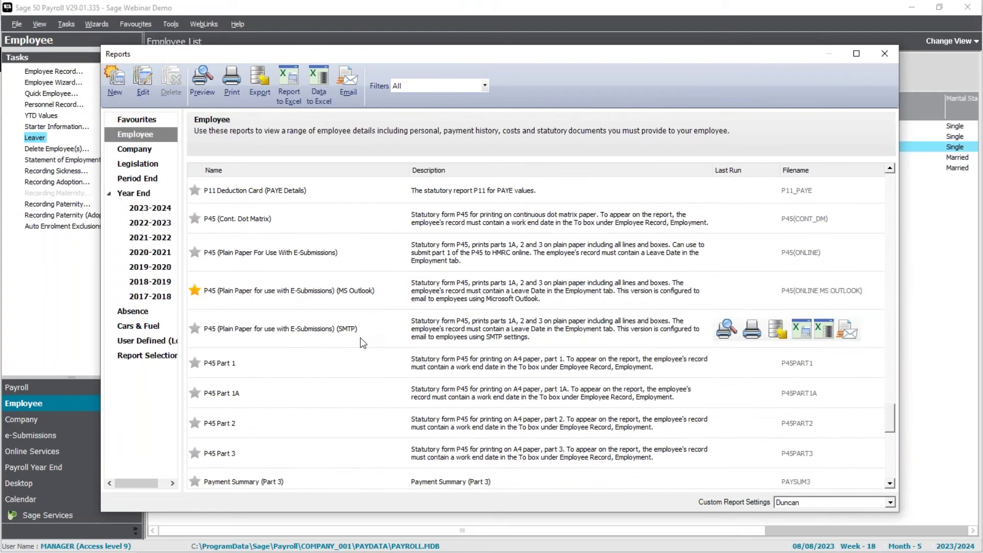
pyautogui.click(358, 291)
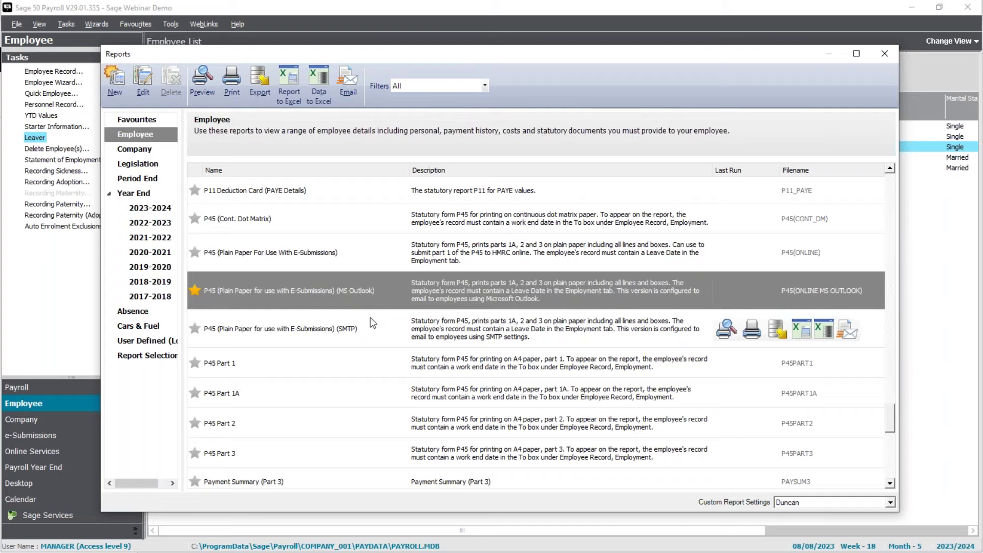
pyautogui.click(352, 102)
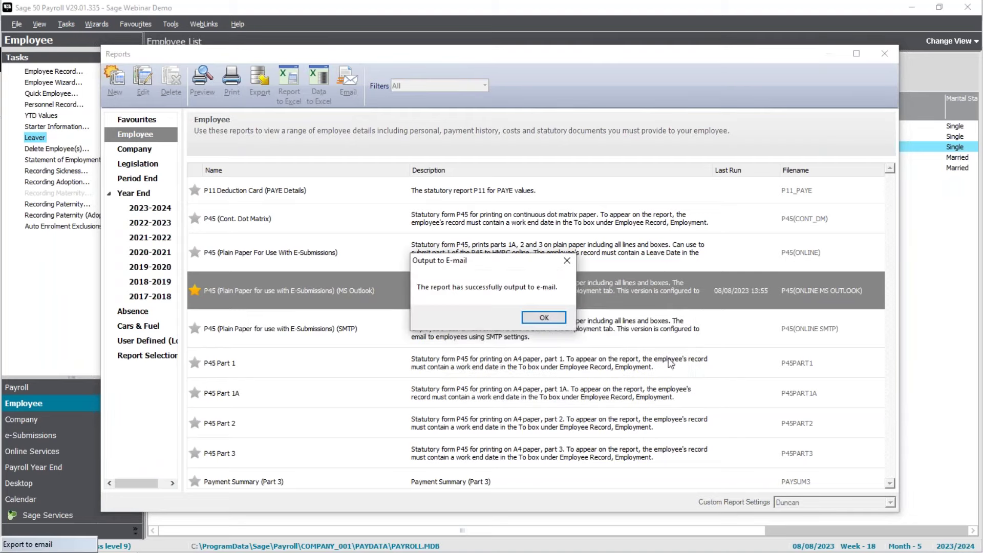
pyautogui.click(546, 320)
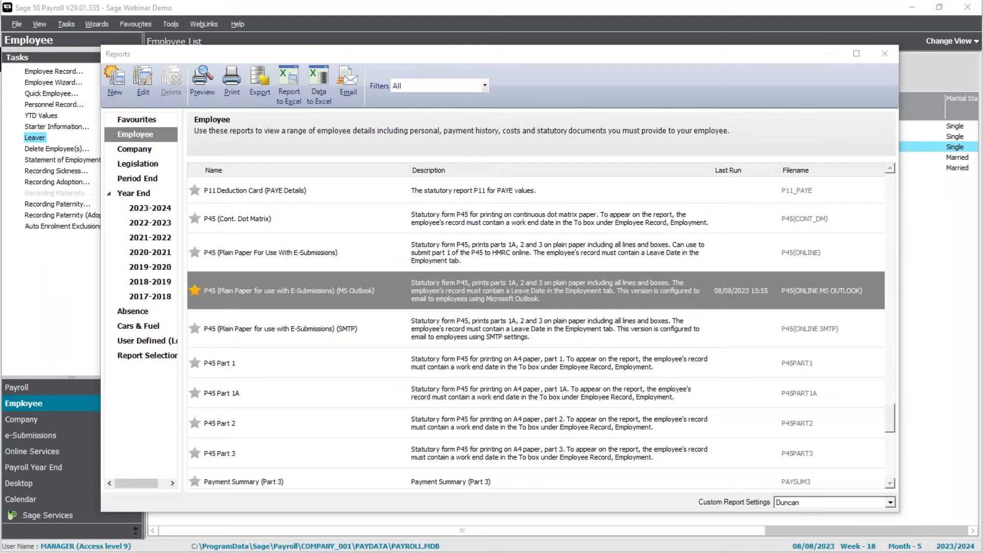
# - Open the P45 draft in Outlook and unlock its PDF attachment with the password
pyautogui.hotkey('alt', 'Tab')
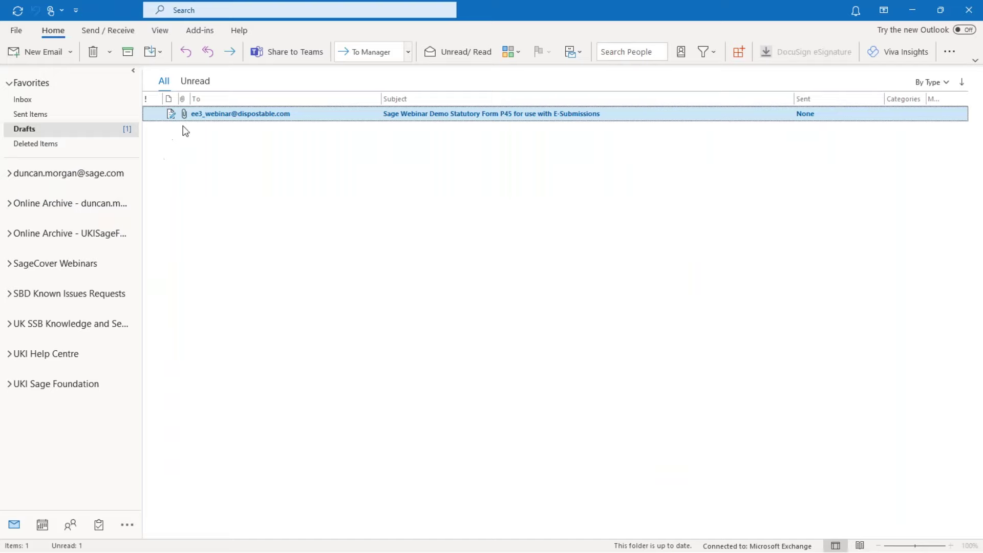
pyautogui.doubleClick(245, 116)
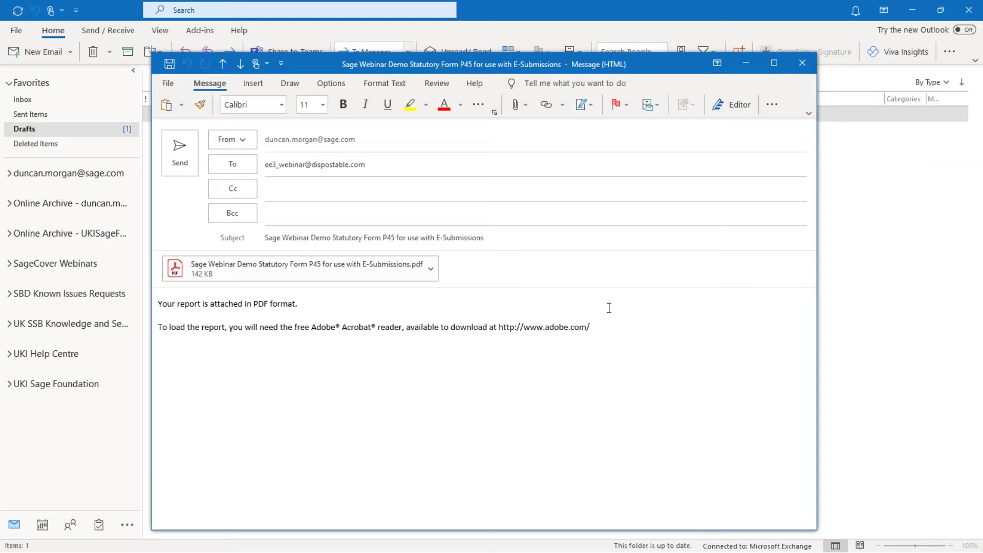
pyautogui.doubleClick(332, 269)
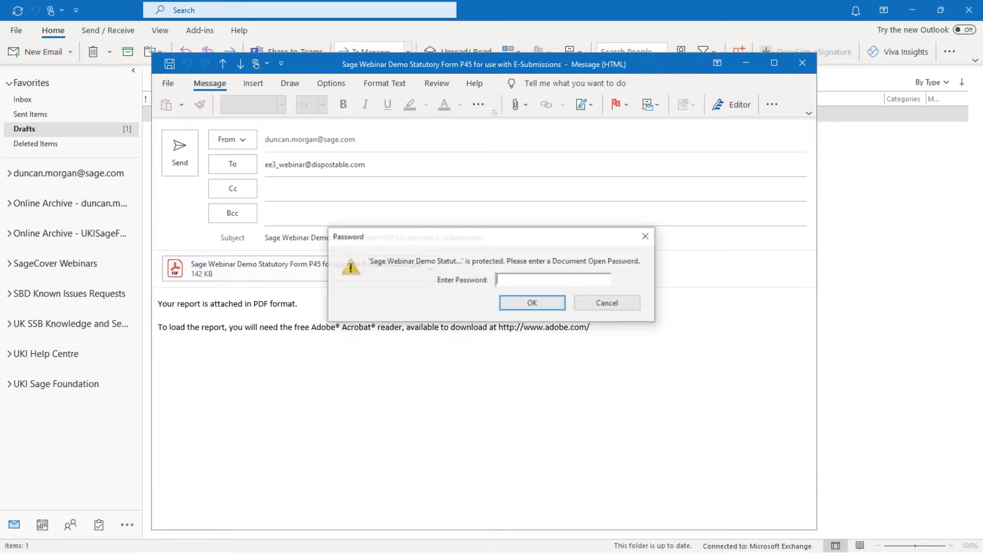
pyautogui.write('****')
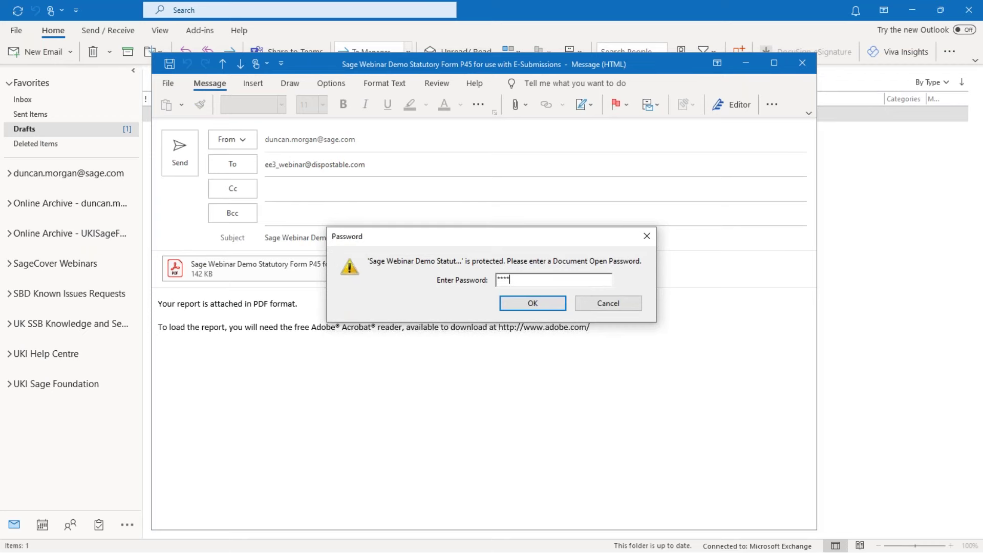
pyautogui.click(549, 306)
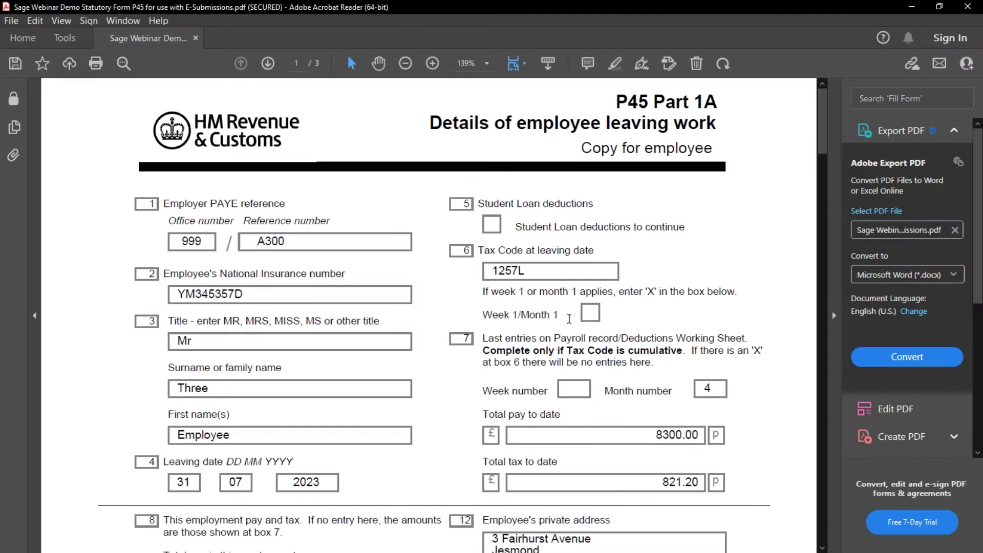
pyautogui.scroll(-20, 569, 319)
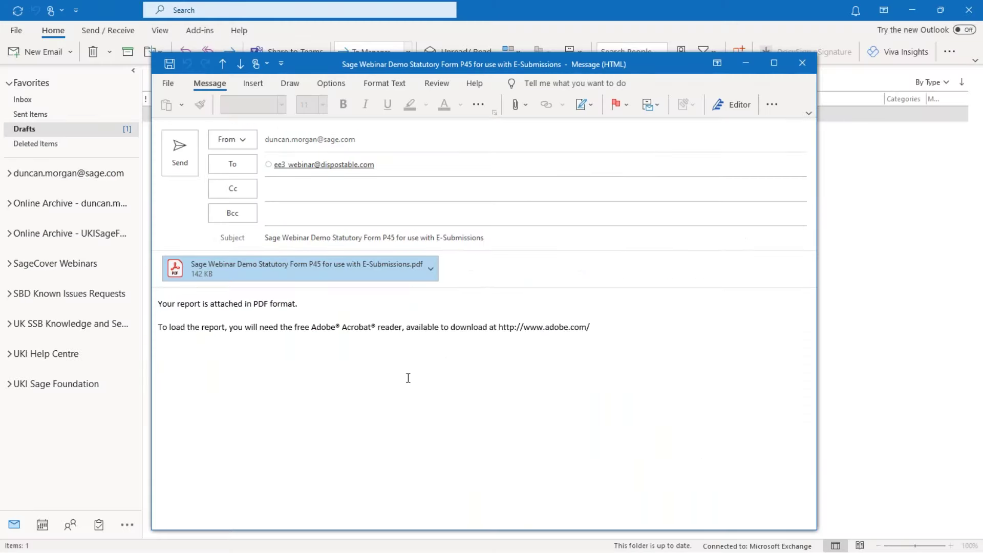
pyautogui.click(386, 328)
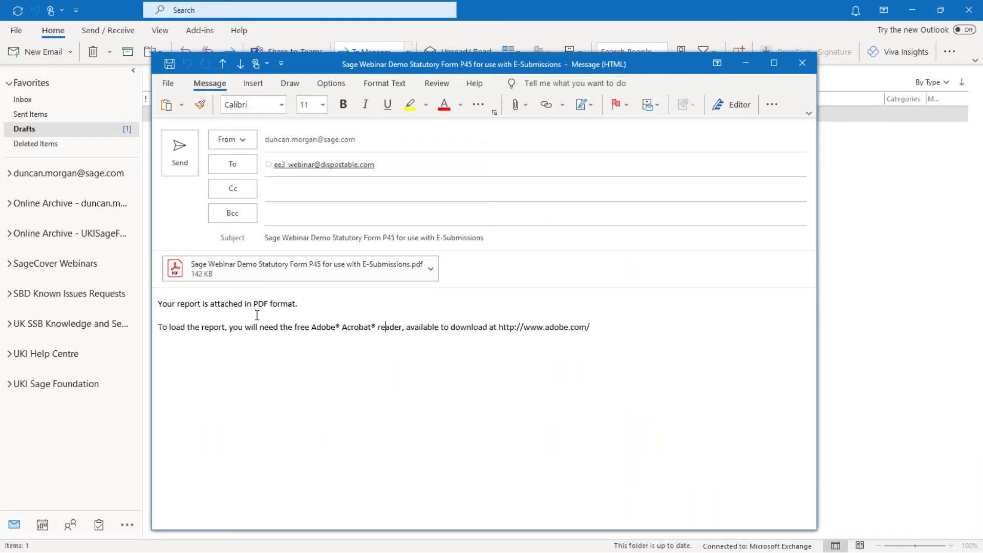
# - Send the P45 email, minimise Outlook and close the Sage Reports window
pyautogui.click(166, 163)
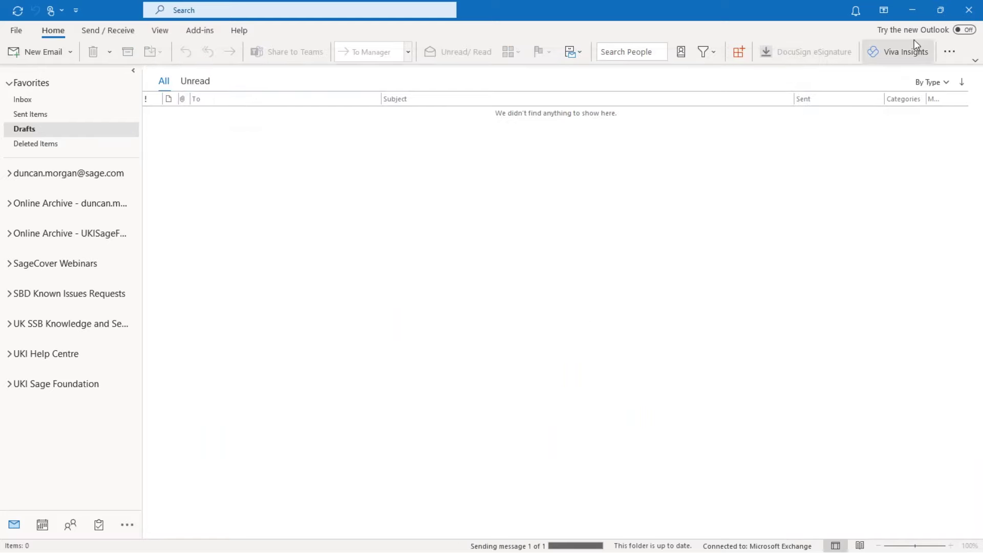
pyautogui.click(916, 13)
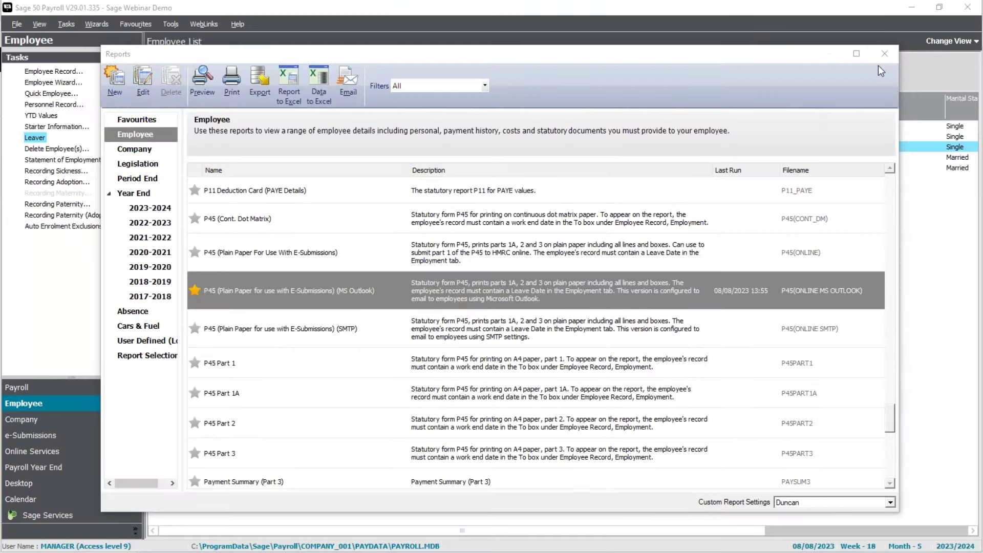
pyautogui.click(886, 51)
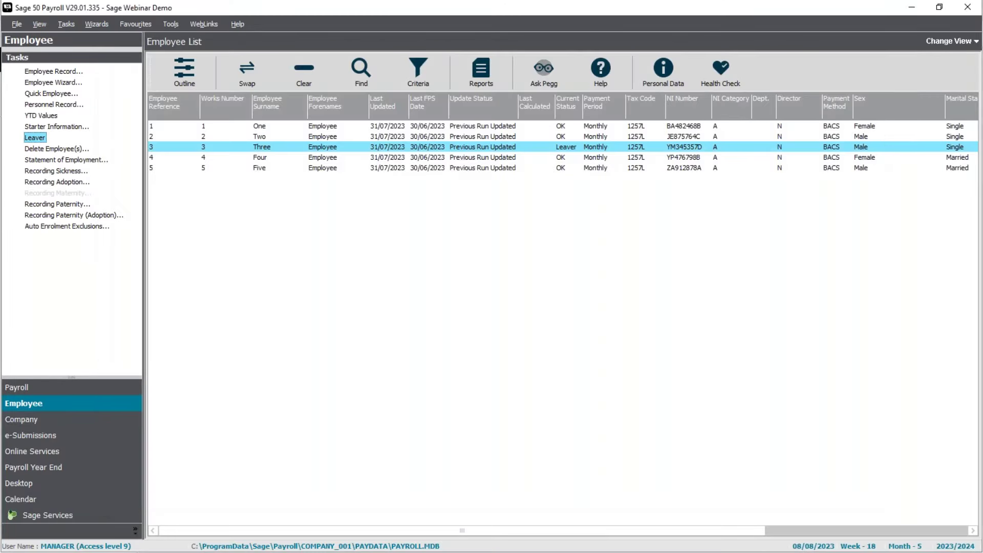
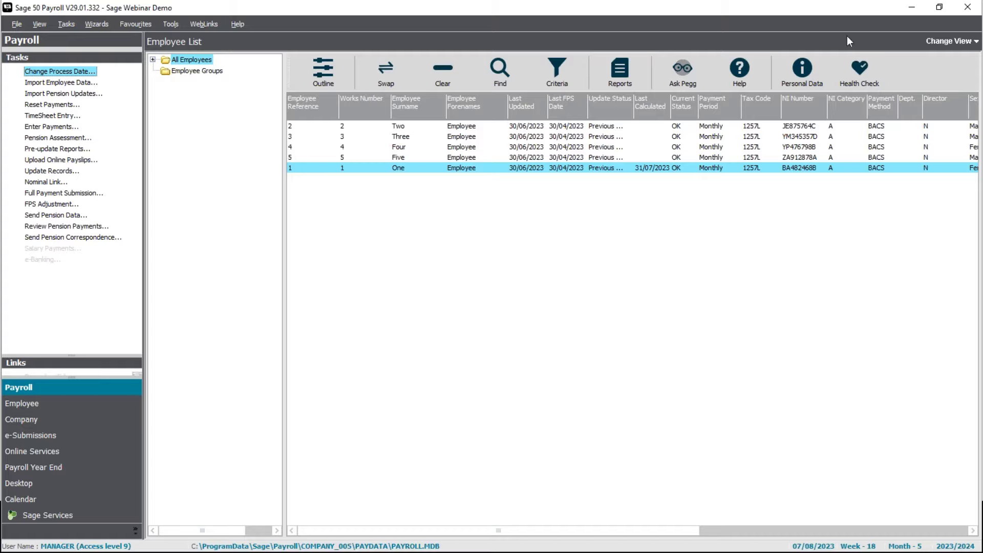
# - Open the payroll Help window, close its cookie banner, and dock it widened at the right edge
pyautogui.click(670, 206)
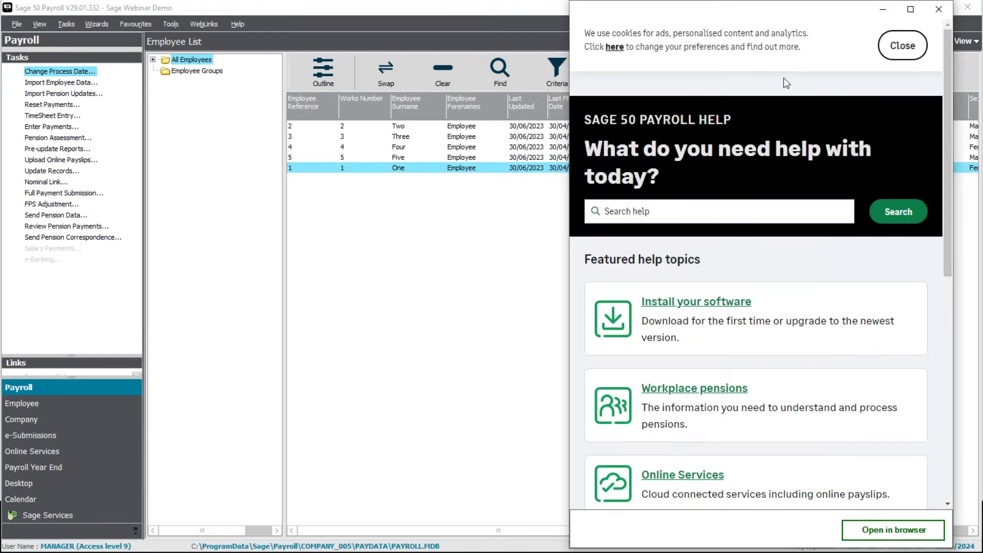
pyautogui.click(897, 45)
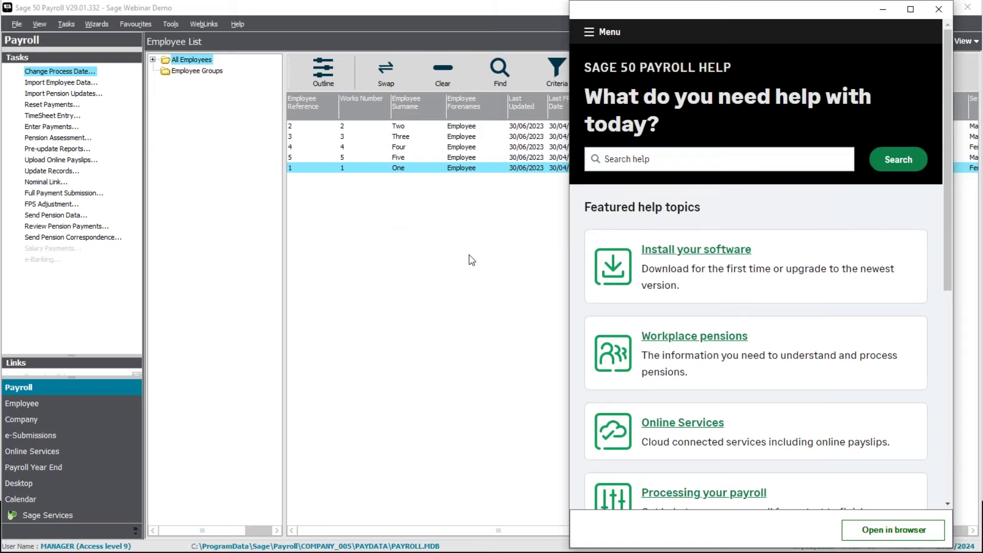
pyautogui.moveTo(751, 11); pyautogui.dragTo(779, 10)
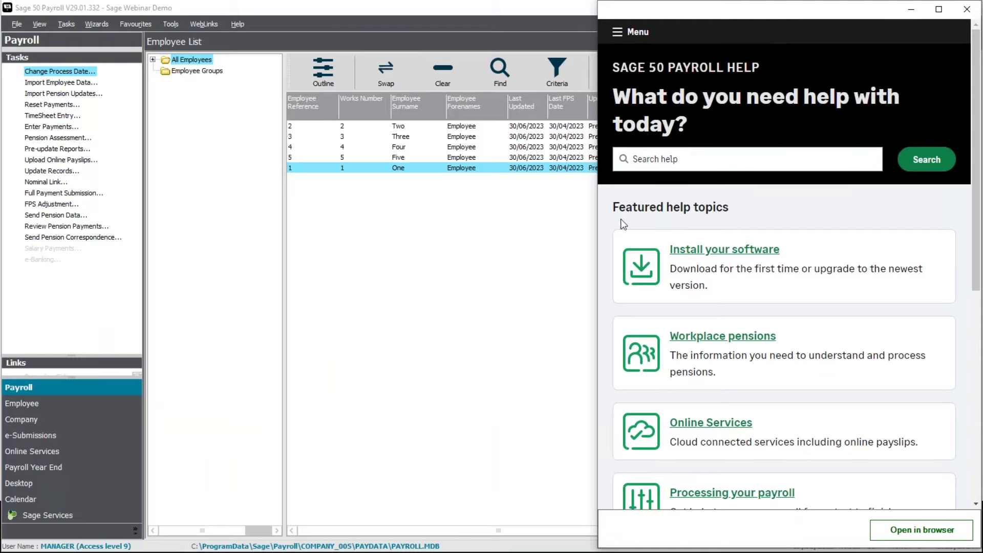
pyautogui.moveTo(586, 218); pyautogui.dragTo(745, 218)
pyautogui.scroll(-1, 757, 292)
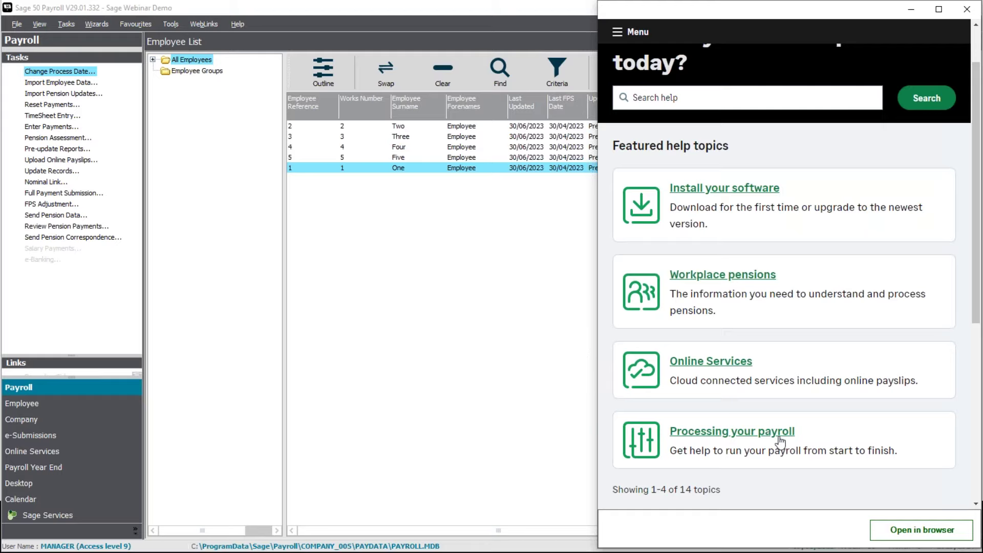
pyautogui.scroll(-1, 781, 442)
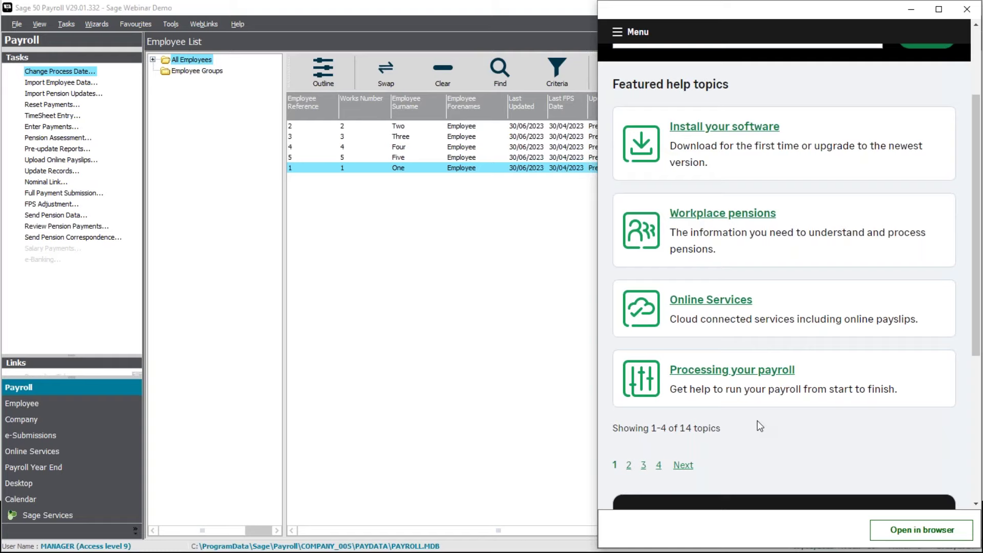
pyautogui.scroll(-4, 758, 420)
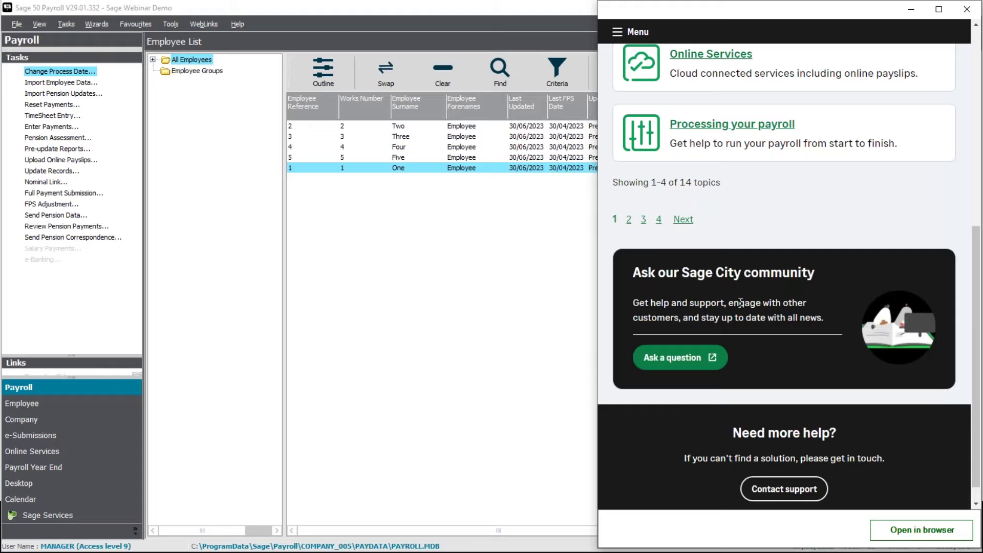
pyautogui.scroll(-1, 826, 282)
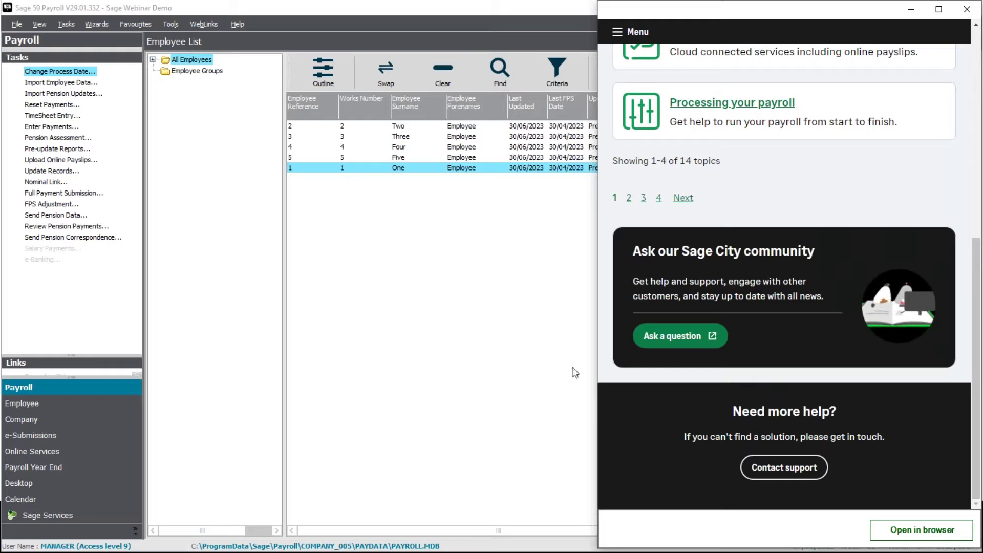
pyautogui.scroll(1, 751, 366)
pyautogui.scroll(7, 752, 366)
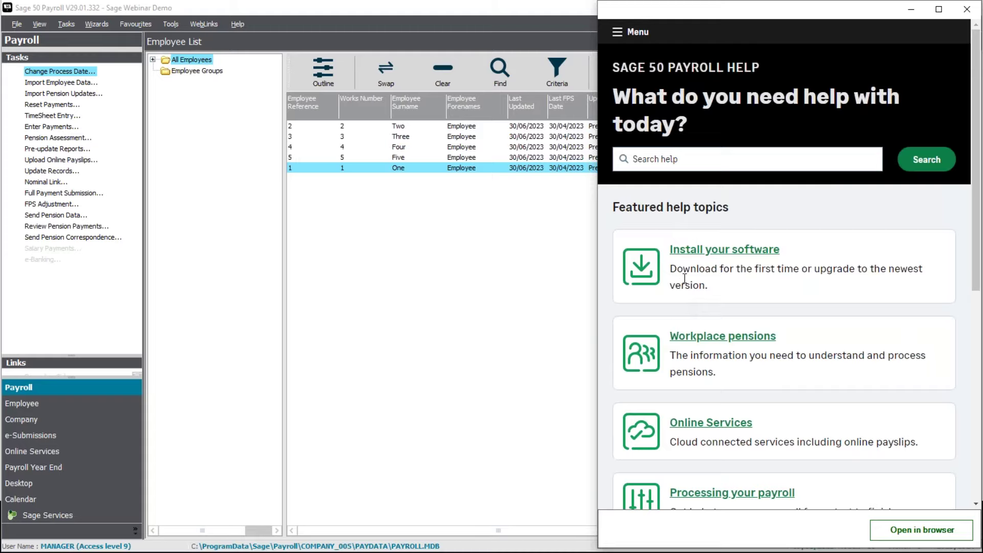
# - Open the Webinars for Sage 50 Payroll article from the help site's menu
pyautogui.click(617, 33)
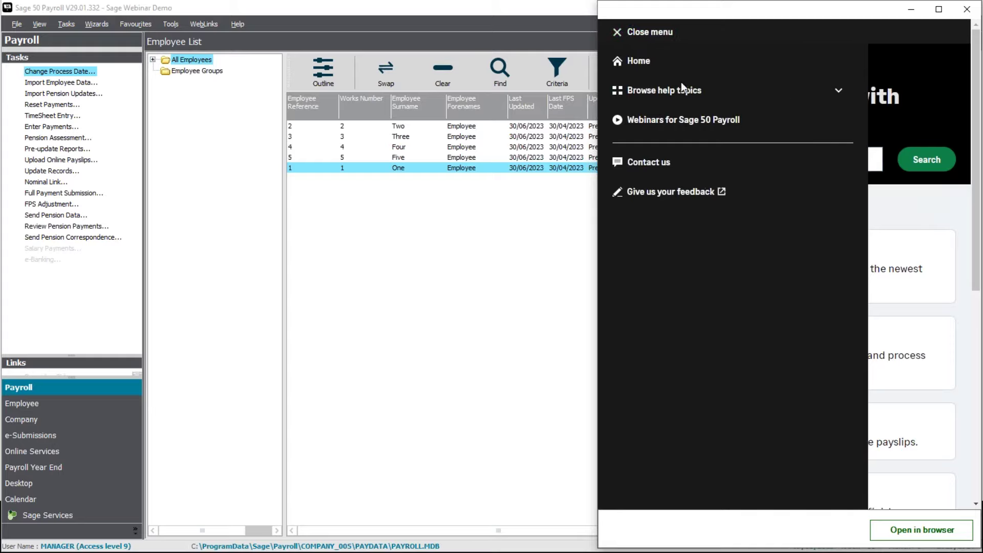
pyautogui.click(667, 97)
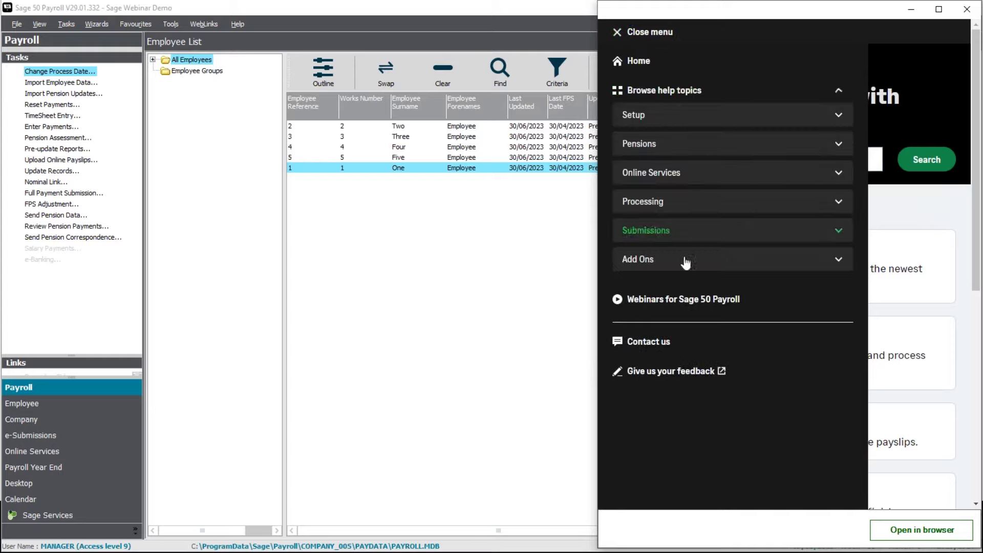
pyautogui.click(677, 99)
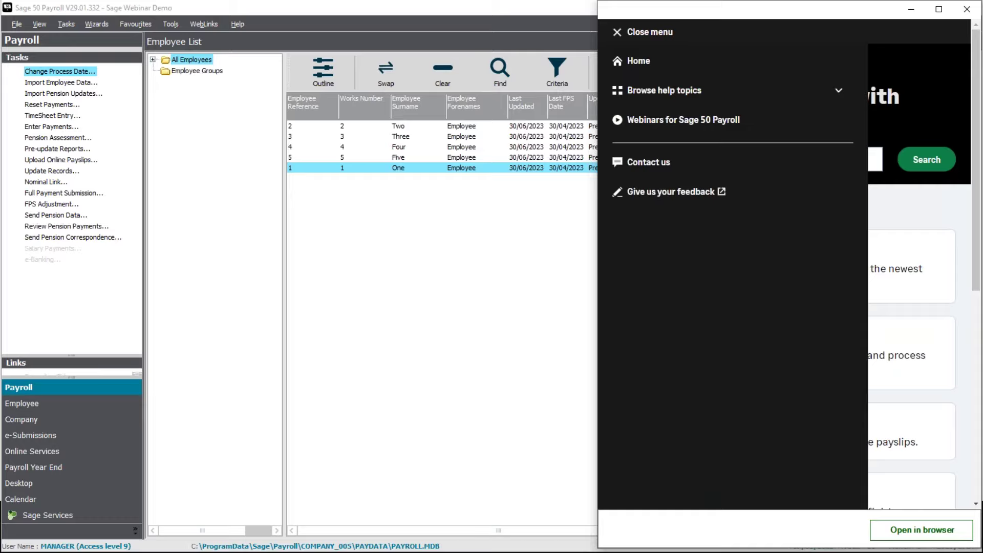
pyautogui.click(698, 126)
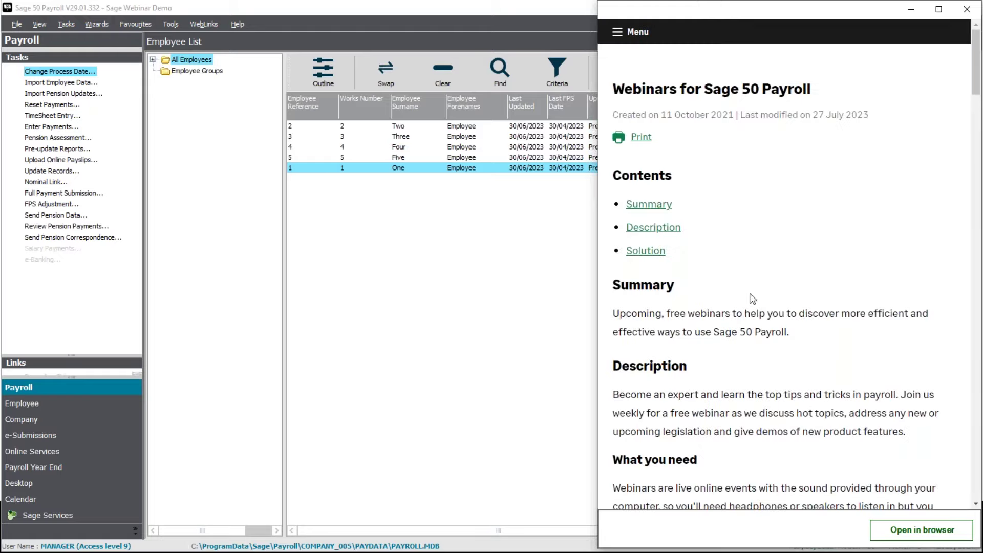
# - Scroll through the webinars article, then close the Help window
pyautogui.scroll(-10, 752, 299)
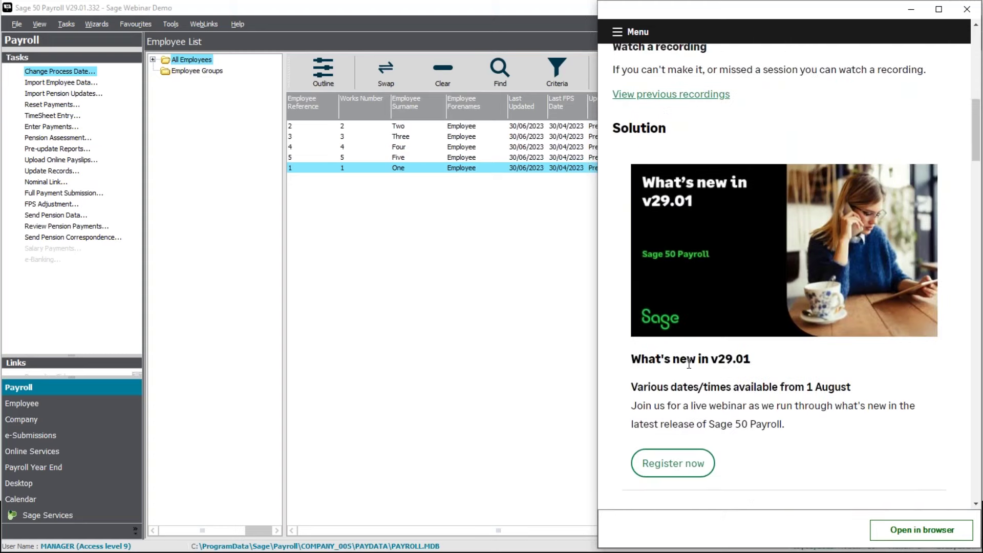
pyautogui.scroll(-3, 692, 351)
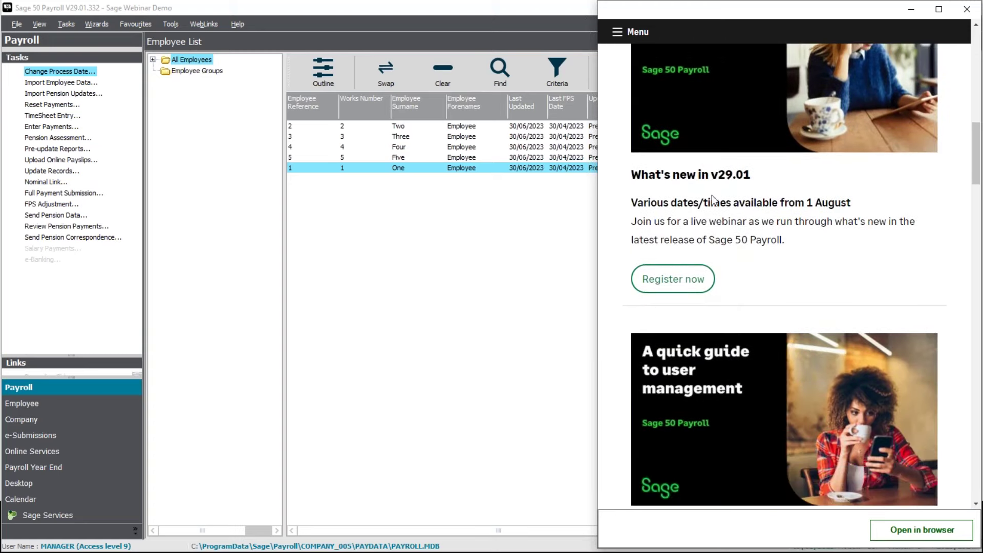
pyautogui.scroll(-3, 713, 199)
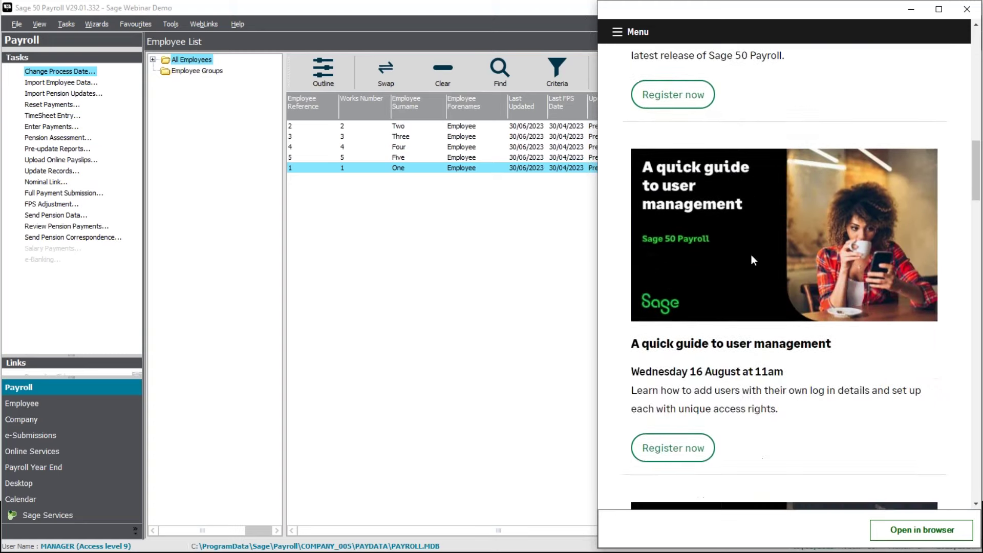
pyautogui.scroll(-4, 786, 376)
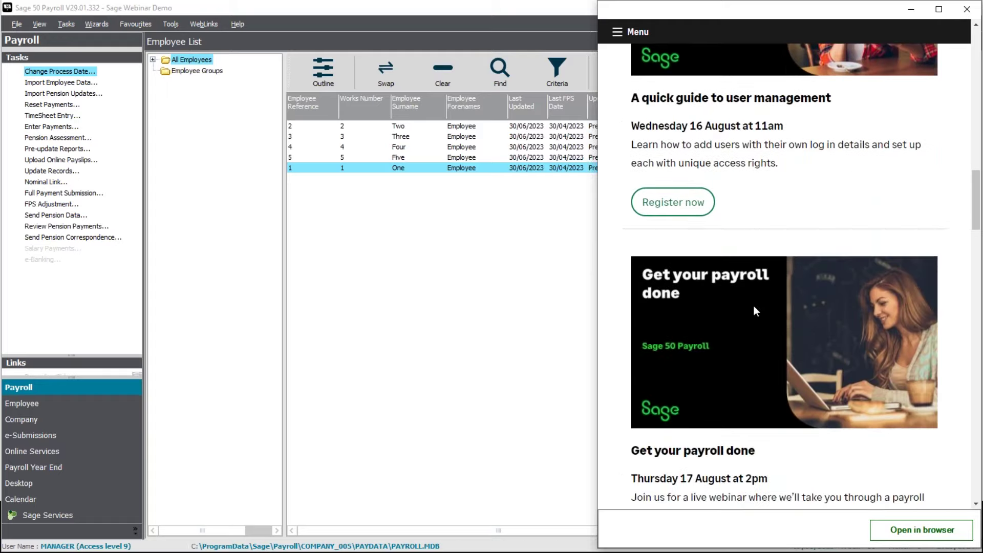
pyautogui.scroll(-7, 755, 310)
pyautogui.scroll(6, 660, 348)
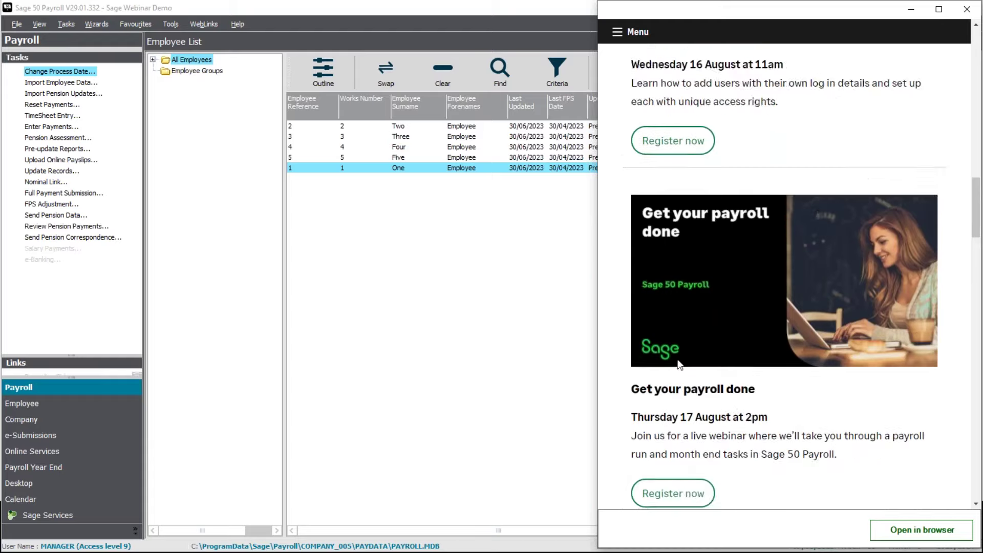
pyautogui.scroll(18, 680, 365)
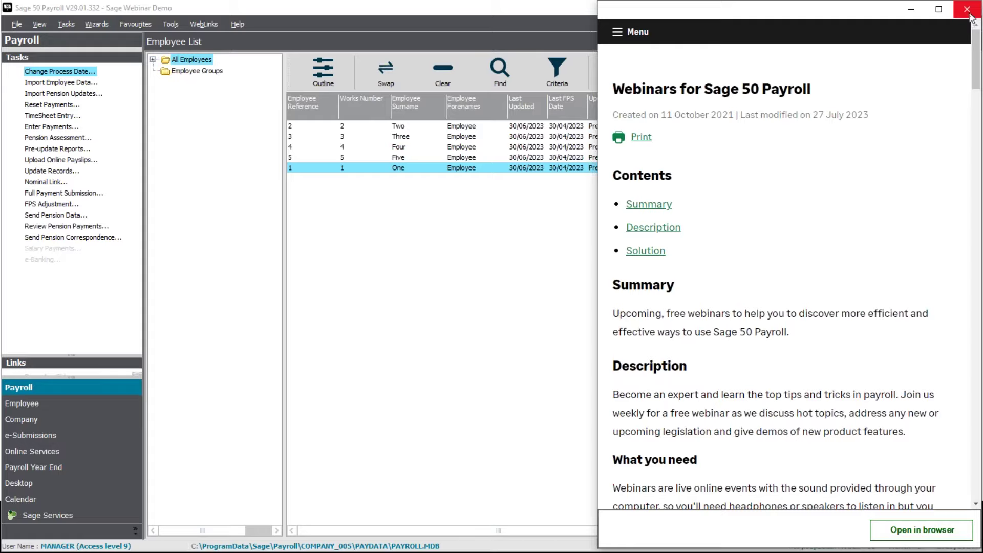
pyautogui.click(649, 36)
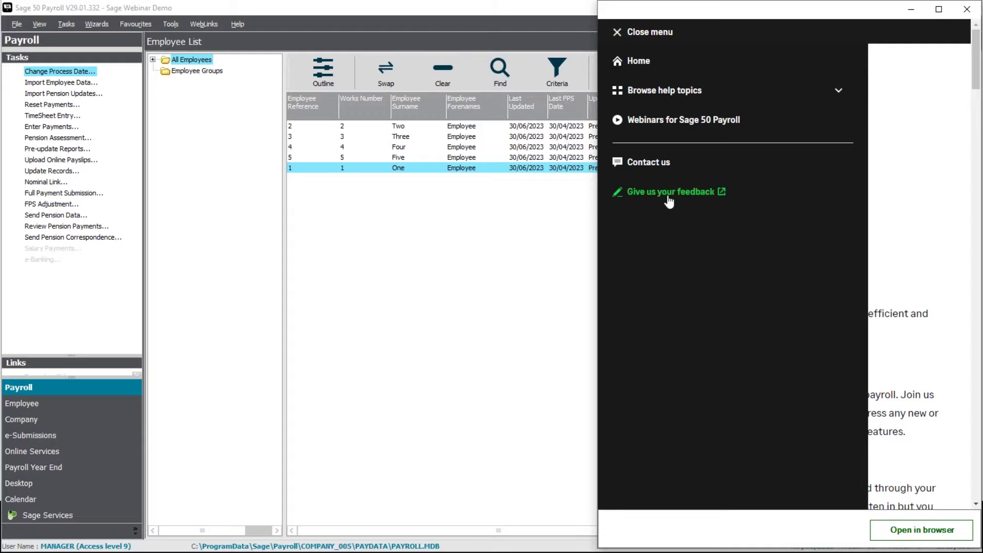
pyautogui.click(967, 9)
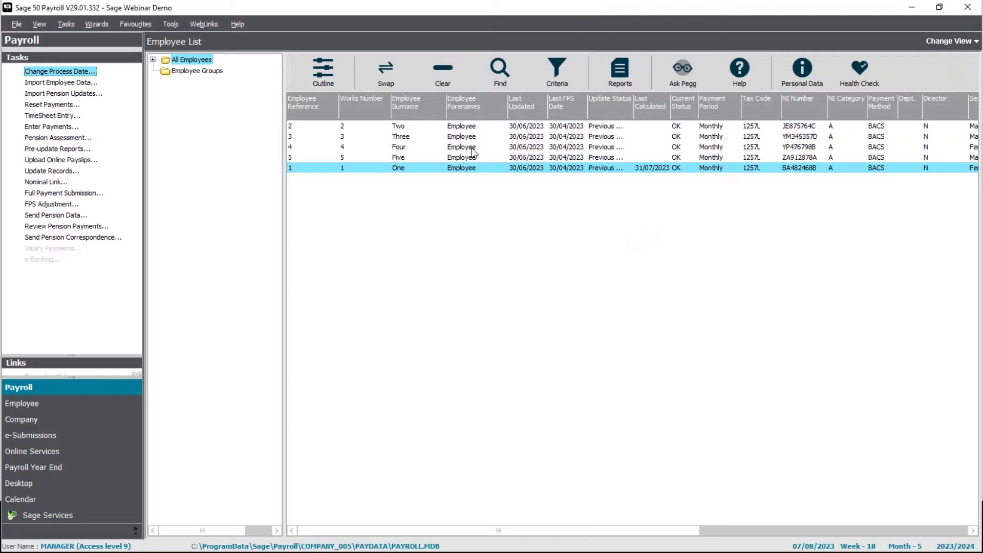
# - Open employee 1's record on the Absence tab and launch the absence help guides
pyautogui.rightClick(435, 168)
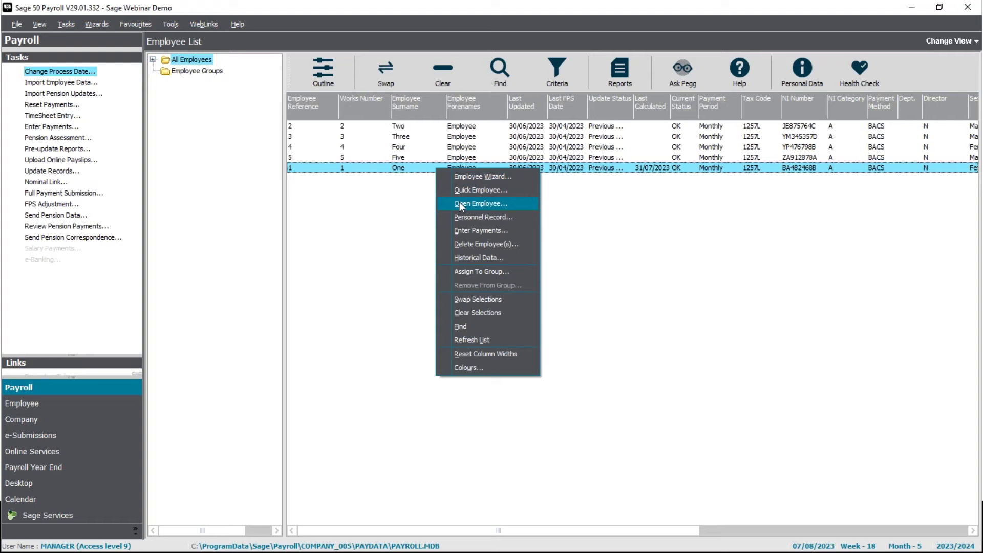
pyautogui.click(459, 202)
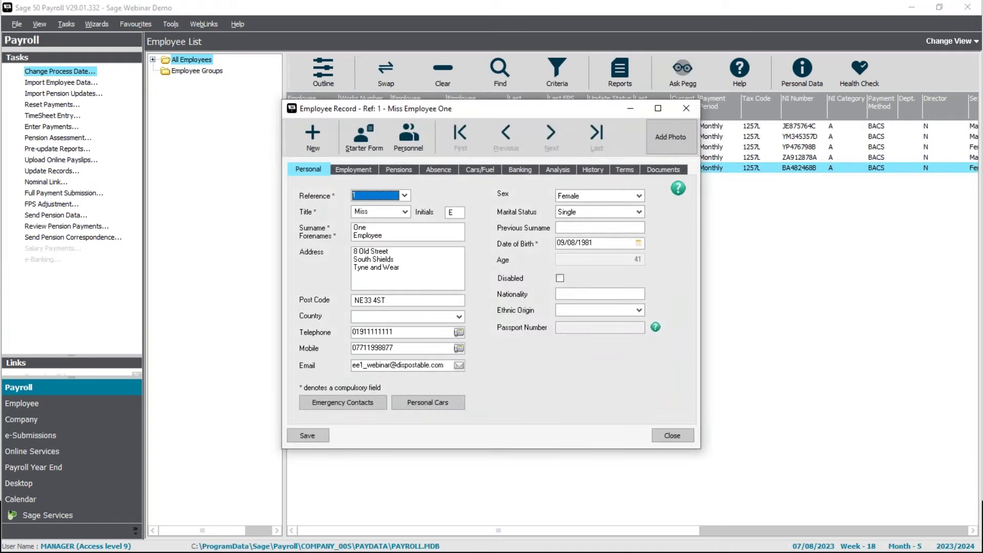
pyautogui.click(447, 169)
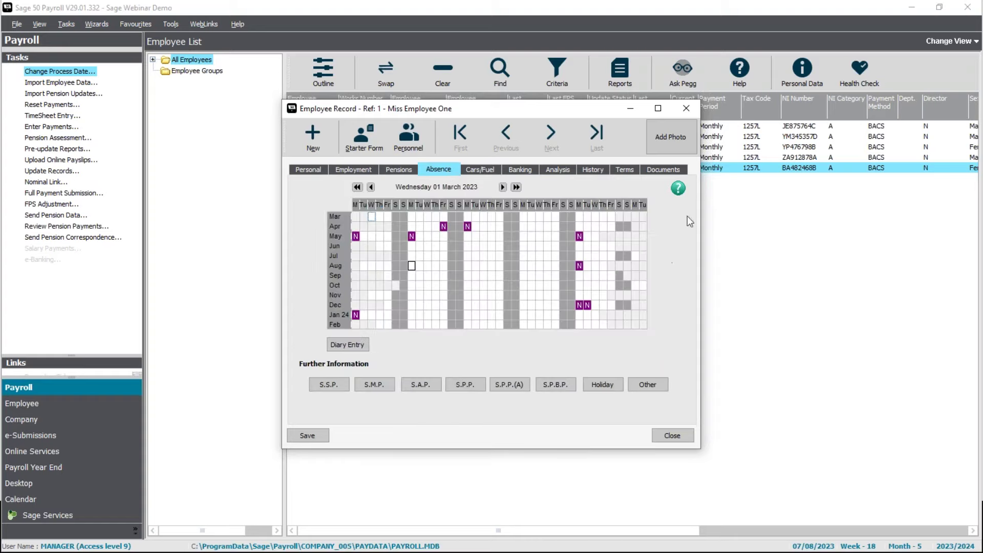
pyautogui.click(677, 189)
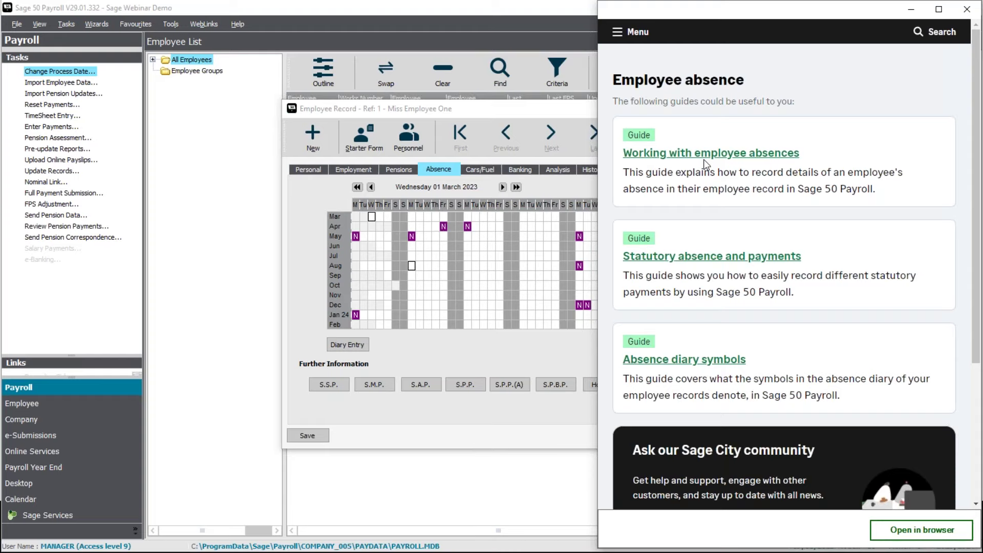
# - Close the employee absence help window and employee 1's record
pyautogui.scroll(-4, 787, 338)
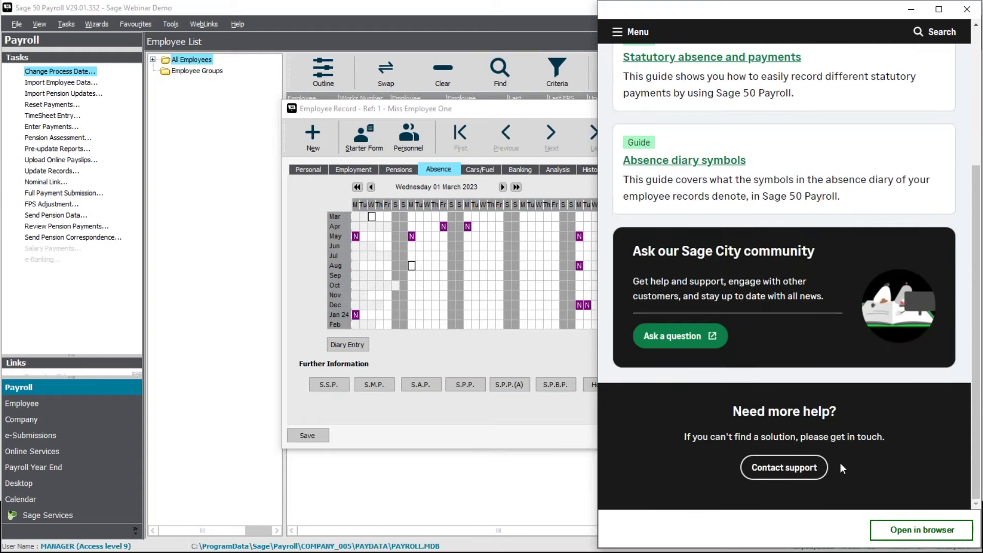
pyautogui.scroll(4, 819, 256)
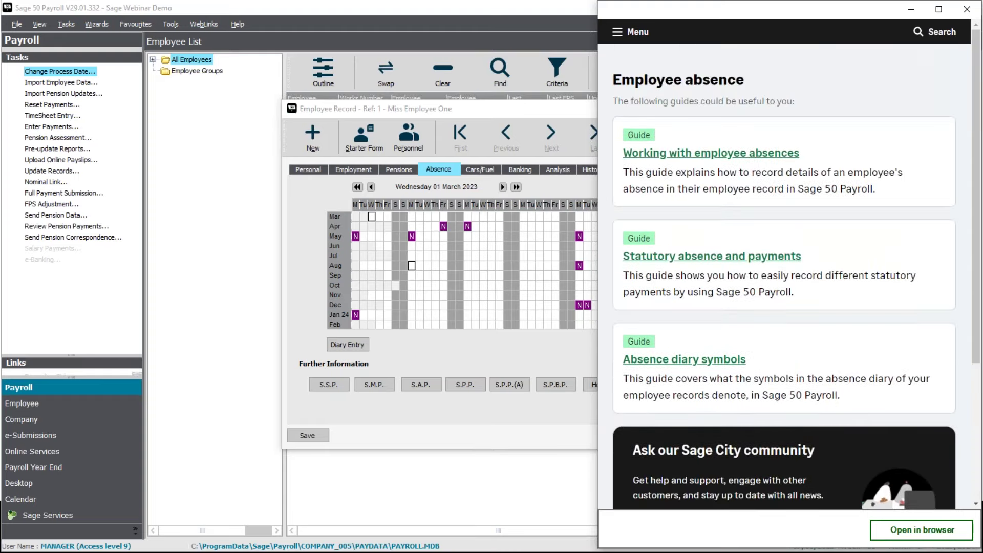
pyautogui.click(962, 14)
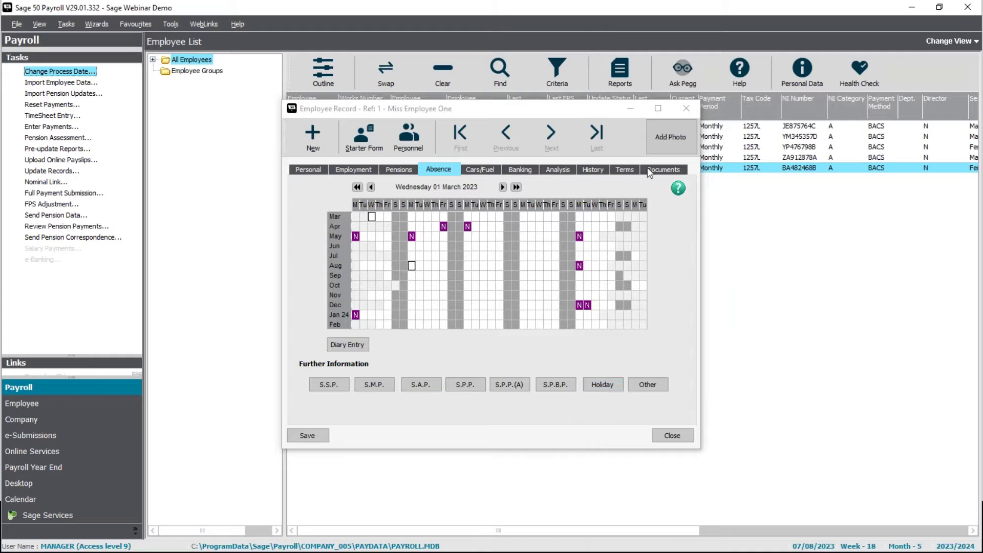
pyautogui.click(686, 108)
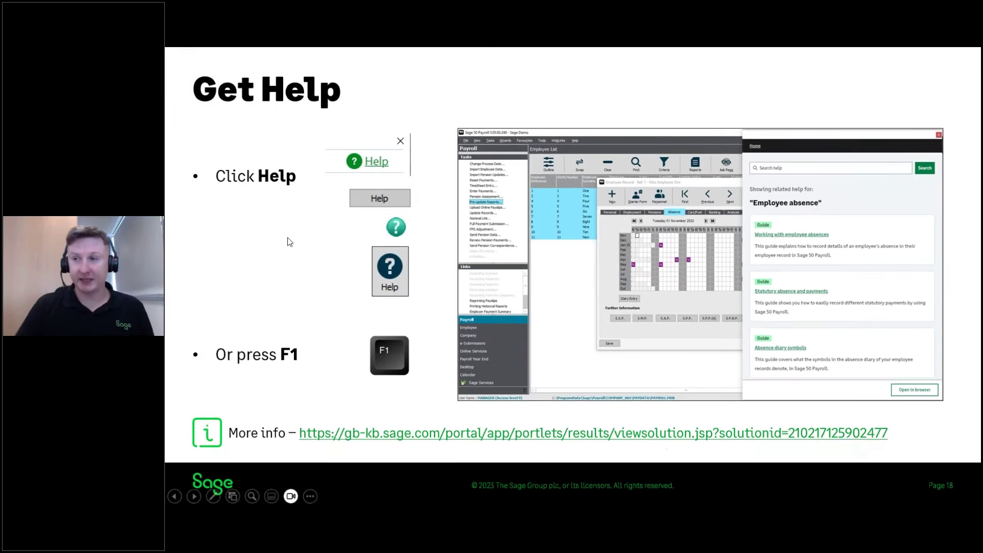
# - Advance past the Further support and Help Centre slides to the Sage University slide
pyautogui.press('Right')
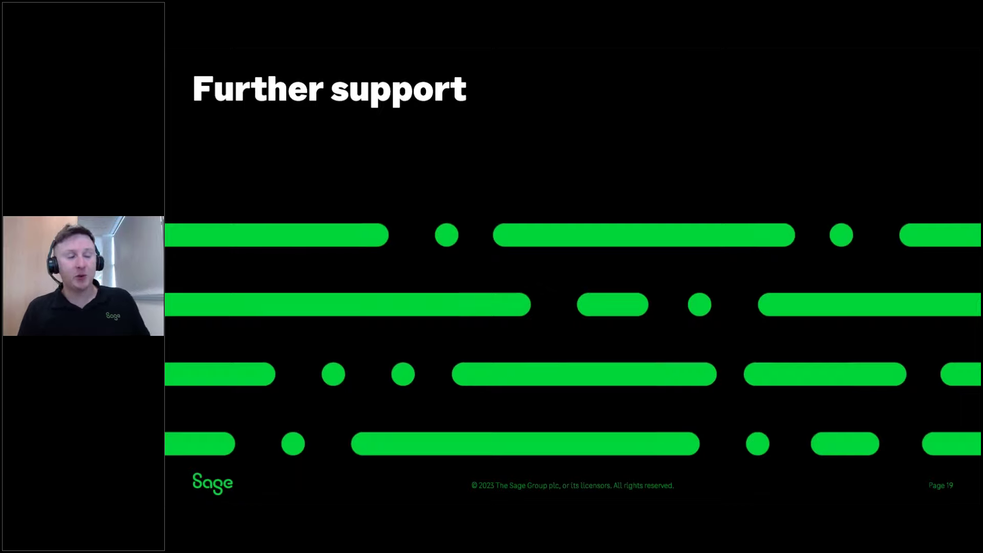
pyautogui.press('Right')
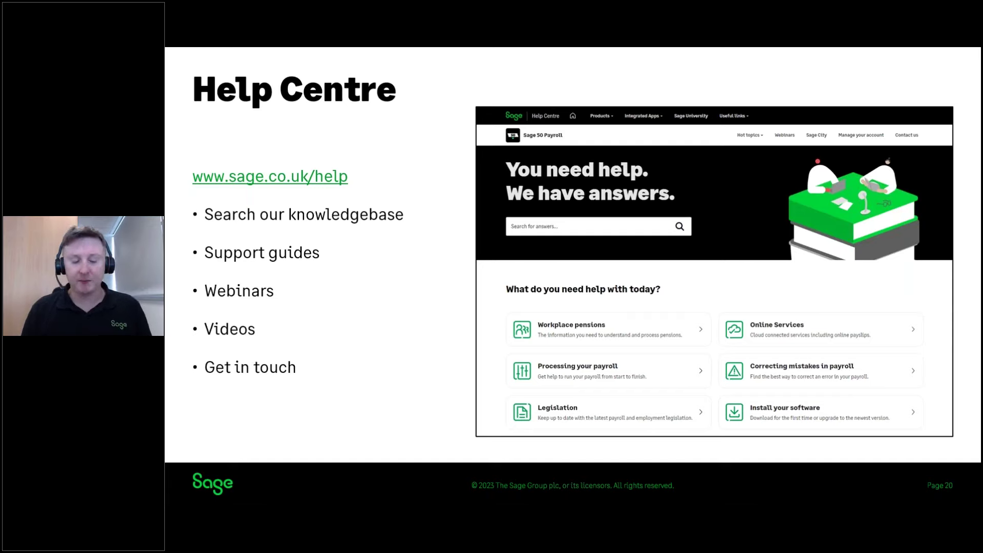
pyautogui.press('Right')
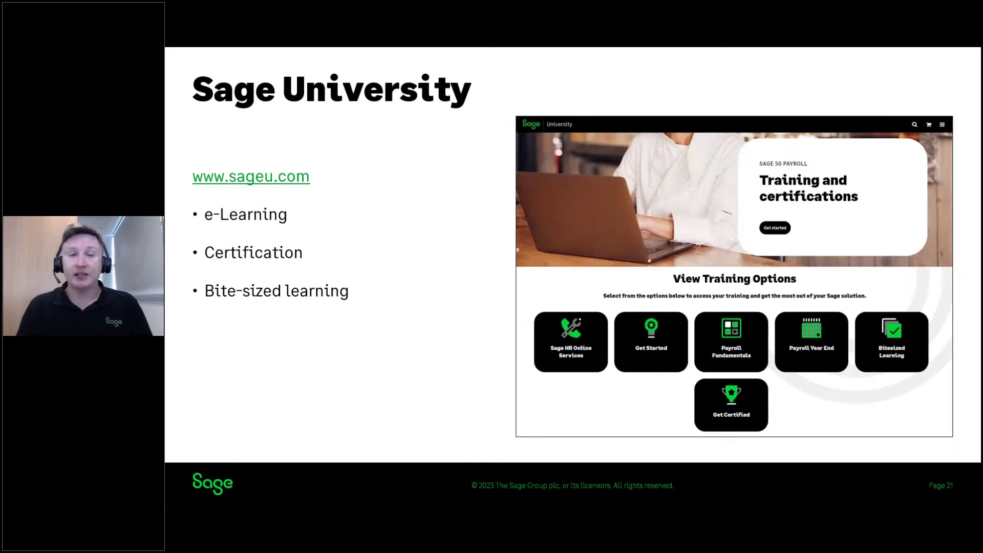